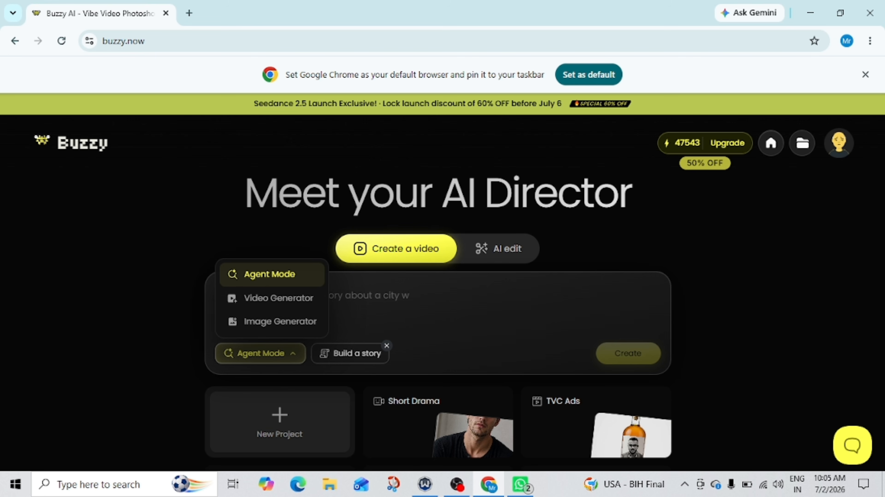
Switch the creation mode to Video Generator and set the resolution to 720p with a 16:9 ratio.
{"action": "key", "text": "Escape"}
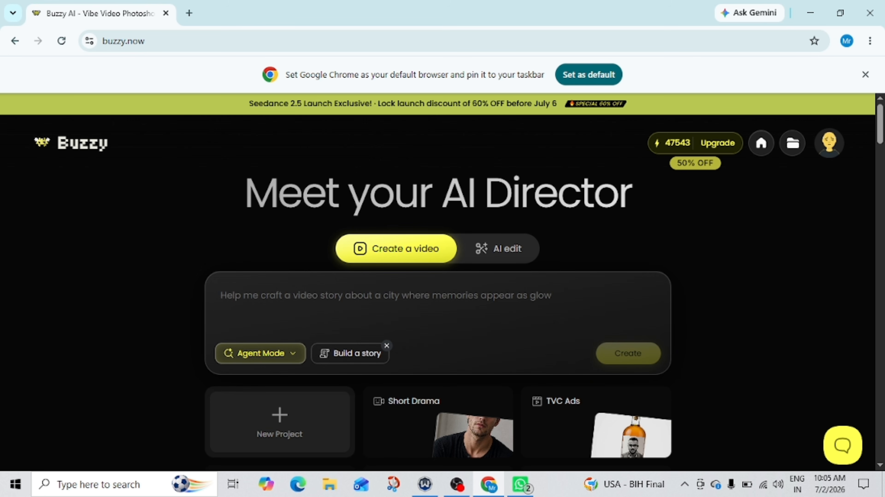
{"action": "left_click", "coordinate": [260, 354]}
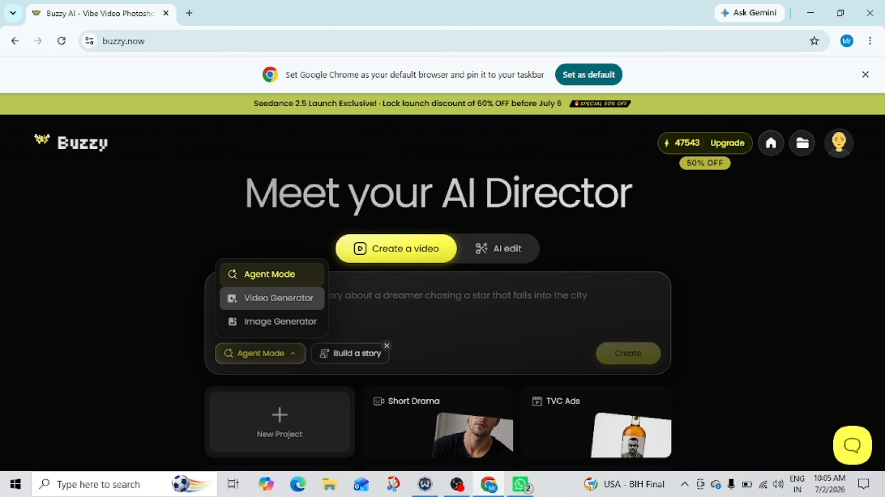
{"action": "left_click", "coordinate": [274, 298]}
{"action": "left_click", "coordinate": [365, 354]}
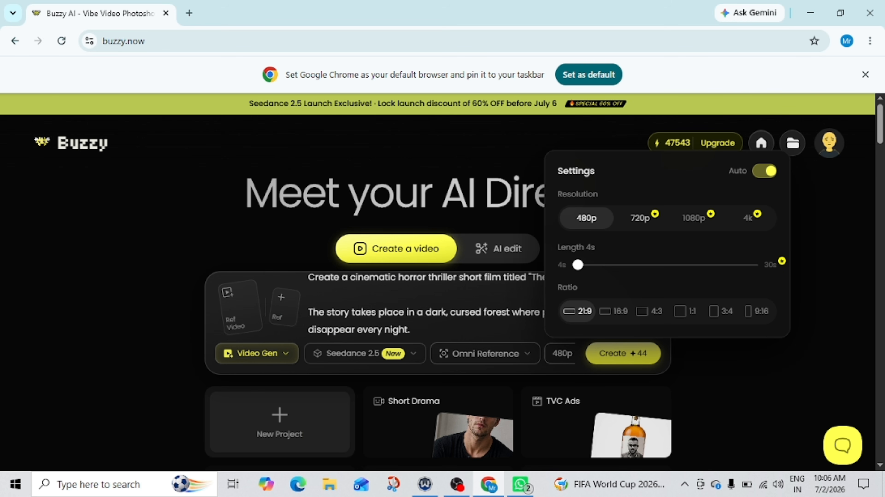
{"action": "left_click", "coordinate": [640, 218]}
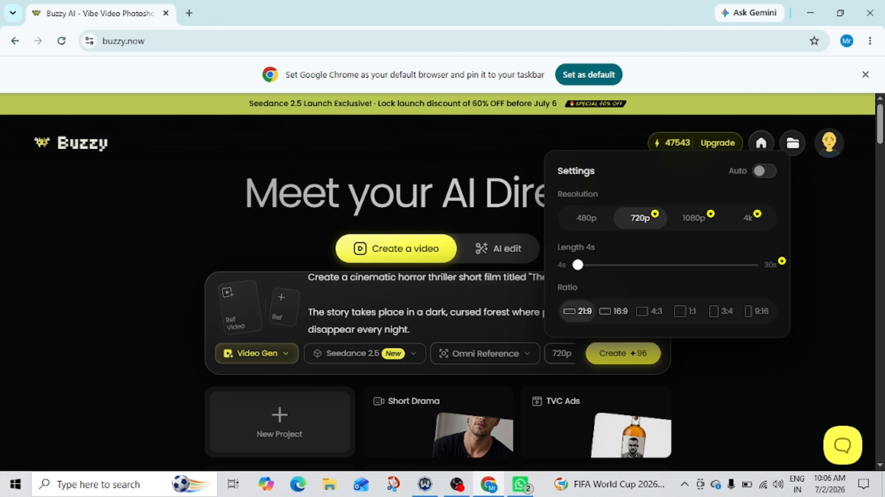
{"action": "left_click", "coordinate": [614, 312]}
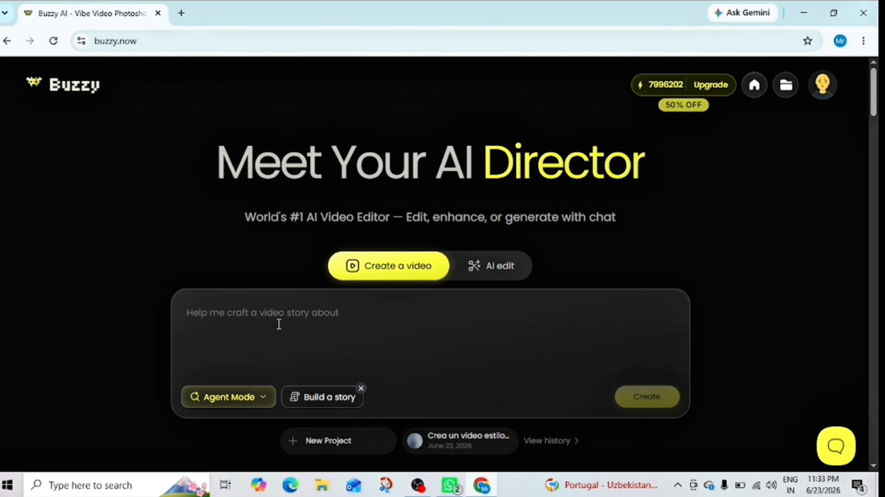
Paste the prompt for the cinematic horror thriller short film "The Vampire Forest" and submit it in Agent Mode with Build a story.
{"action": "scroll", "coordinate": [274, 328], "scroll_direction": "down", "scroll_amount": 1}
{"action": "right_click", "coordinate": [209, 291]}
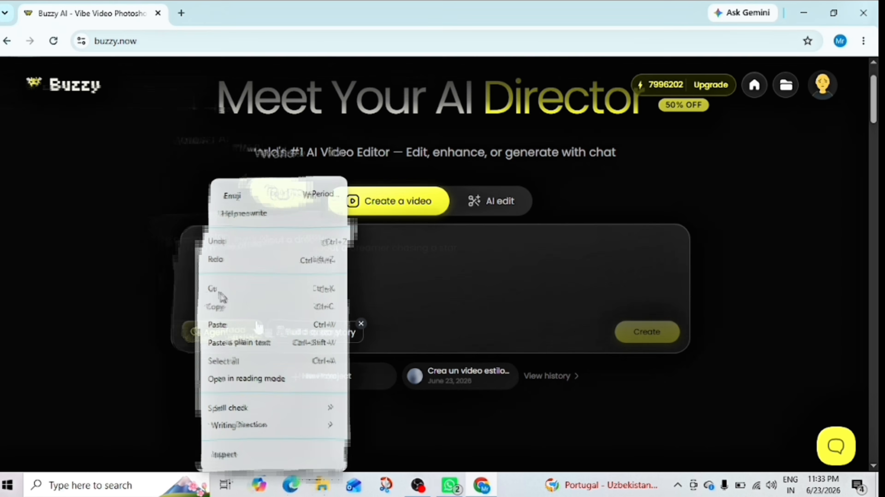
{"action": "left_click", "coordinate": [223, 322]}
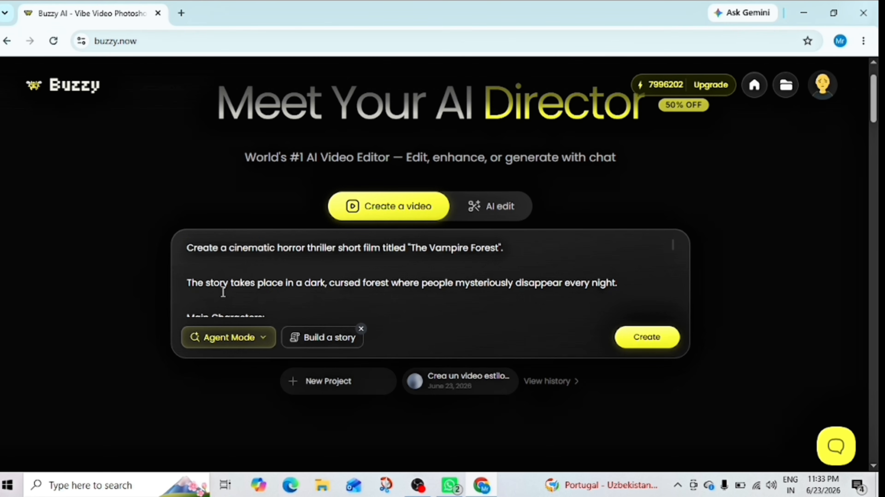
{"action": "scroll", "coordinate": [219, 273], "scroll_direction": "down", "scroll_amount": 6}
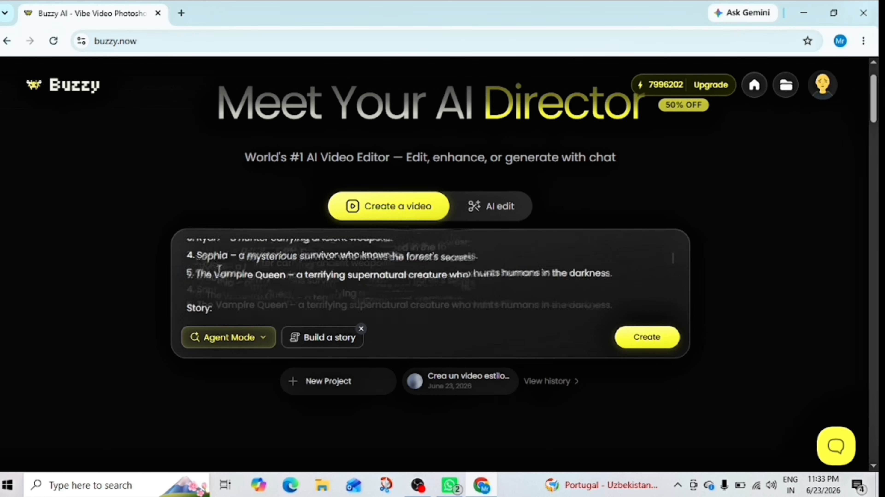
{"action": "left_click", "coordinate": [262, 349]}
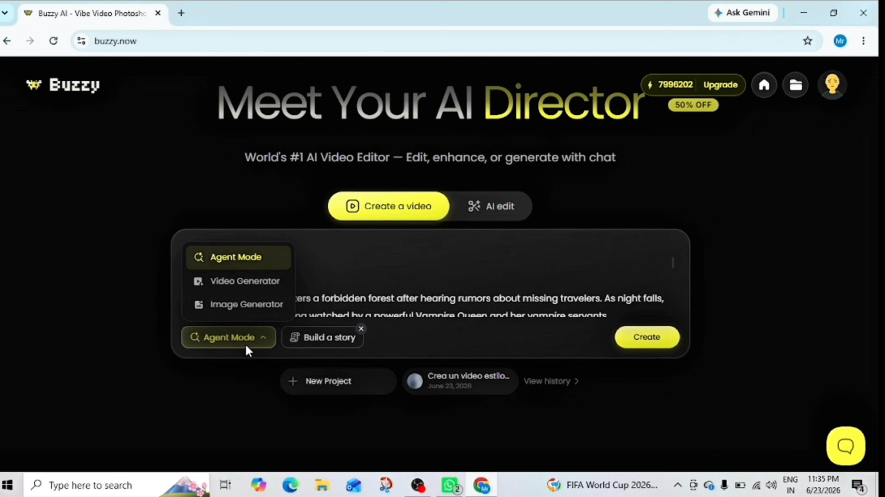
{"action": "left_click", "coordinate": [265, 337]}
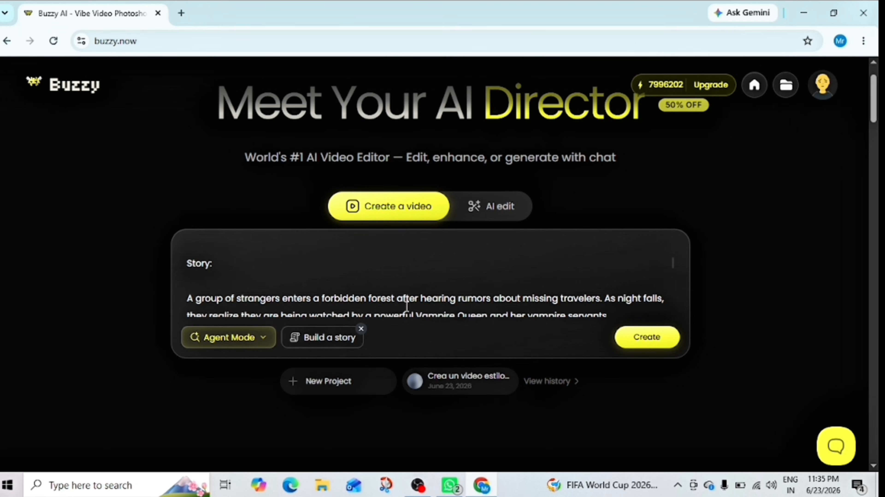
{"action": "left_click", "coordinate": [652, 345]}
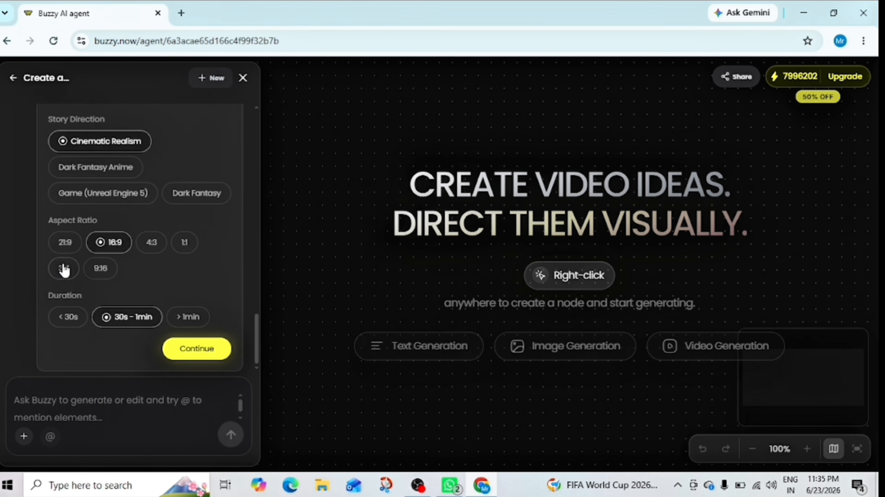
Review the submitted prompt in the chat and the story setup options offered below it.
{"action": "scroll", "coordinate": [64, 270], "scroll_direction": "up", "scroll_amount": 10}
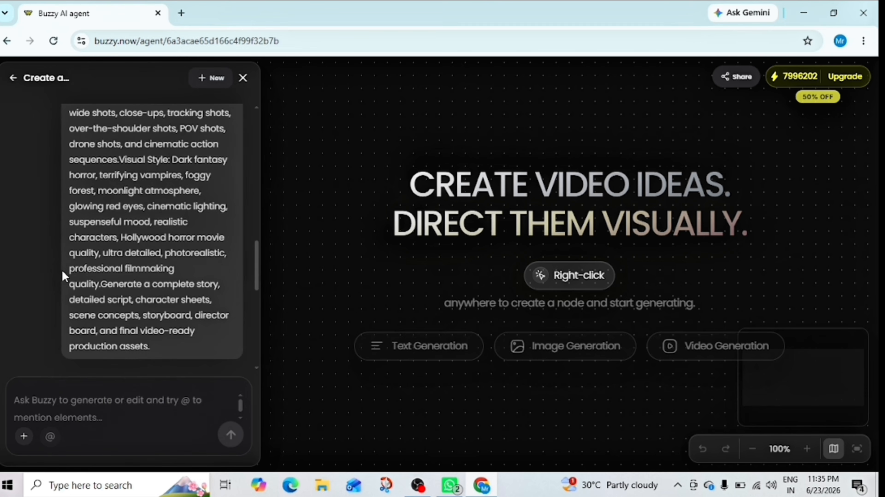
{"action": "scroll", "coordinate": [62, 270], "scroll_direction": "up", "scroll_amount": 10}
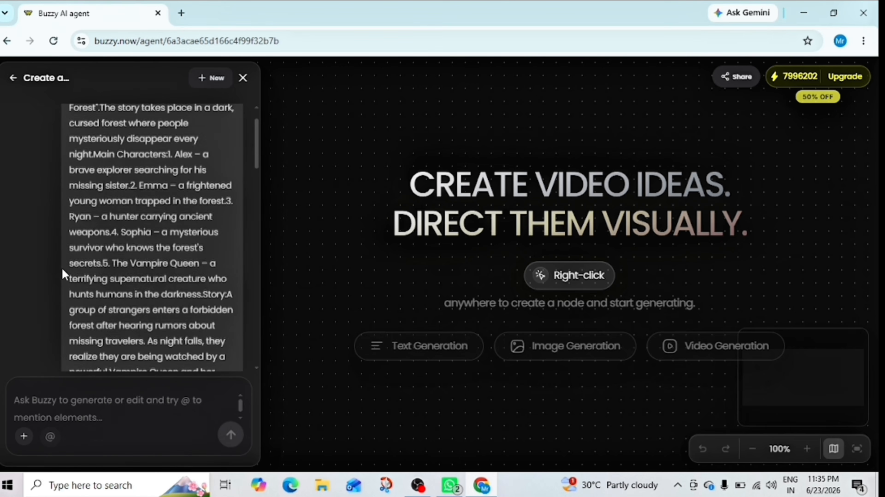
{"action": "scroll", "coordinate": [63, 274], "scroll_direction": "down", "scroll_amount": 15}
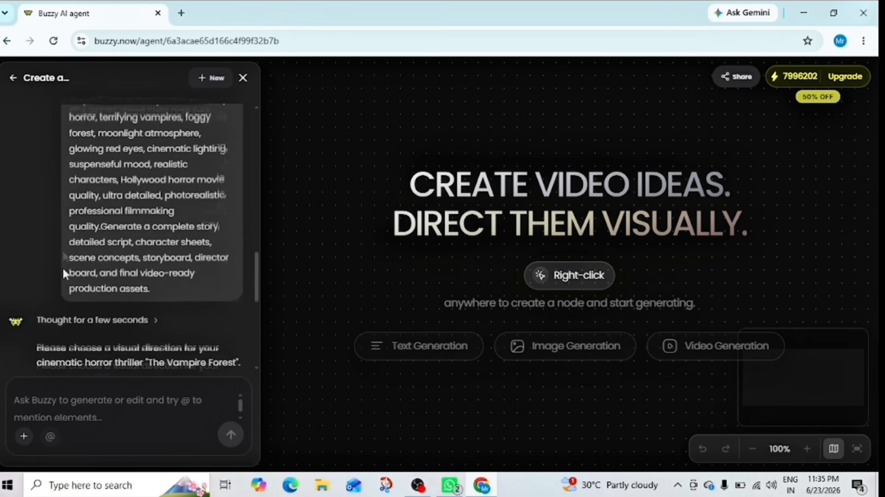
{"action": "scroll", "coordinate": [64, 270], "scroll_direction": "down", "scroll_amount": 10}
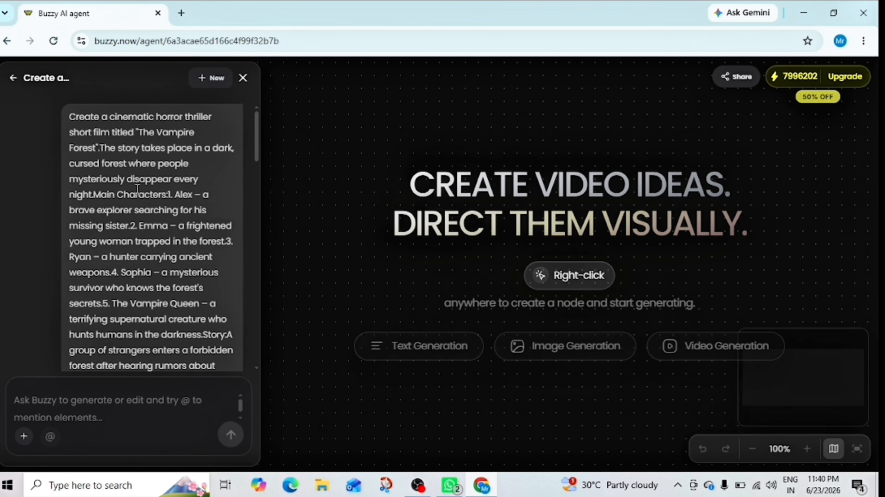
{"action": "scroll", "coordinate": [73, 201], "scroll_direction": "down", "scroll_amount": 5}
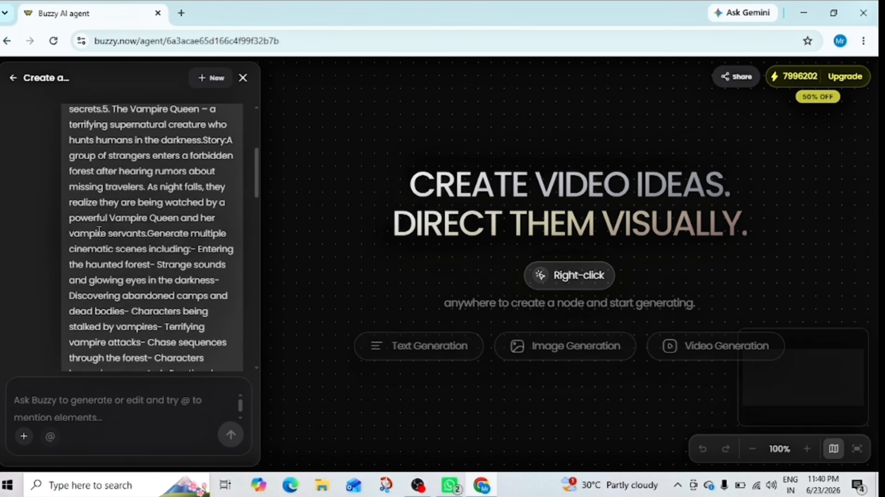
{"action": "scroll", "coordinate": [143, 225], "scroll_direction": "down", "scroll_amount": 10}
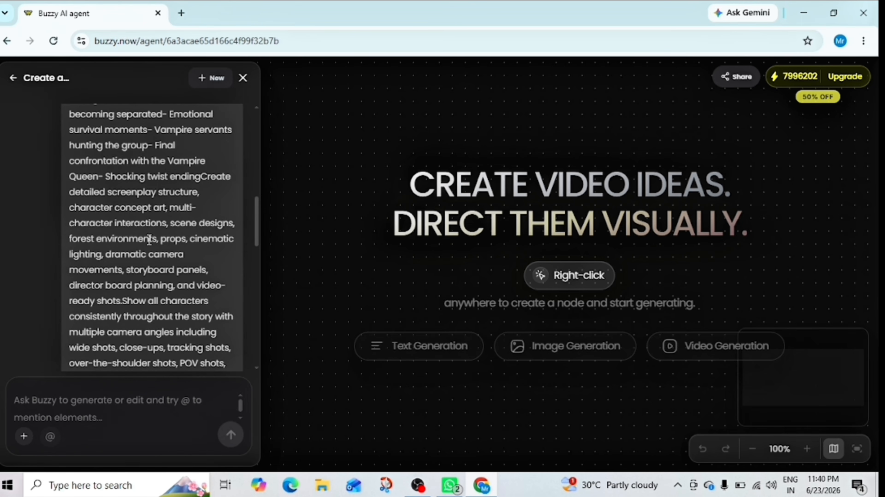
{"action": "scroll", "coordinate": [124, 238], "scroll_direction": "down", "scroll_amount": 10}
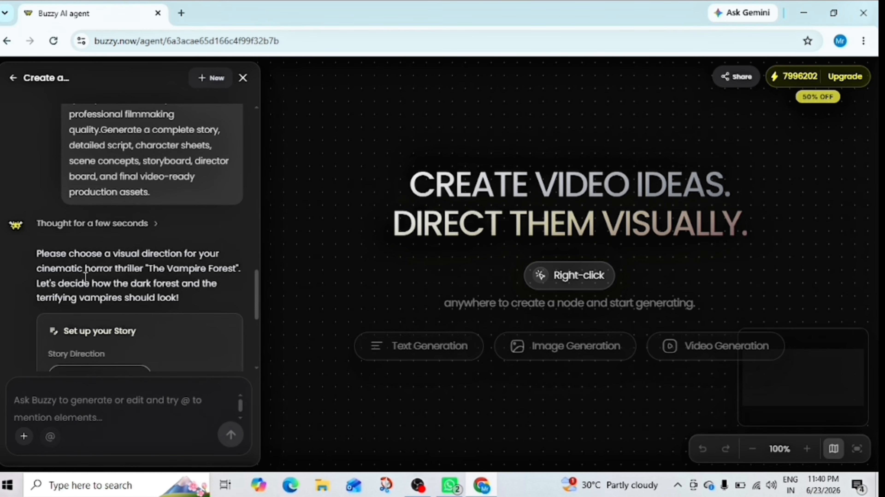
{"action": "scroll", "coordinate": [159, 281], "scroll_direction": "down", "scroll_amount": 4}
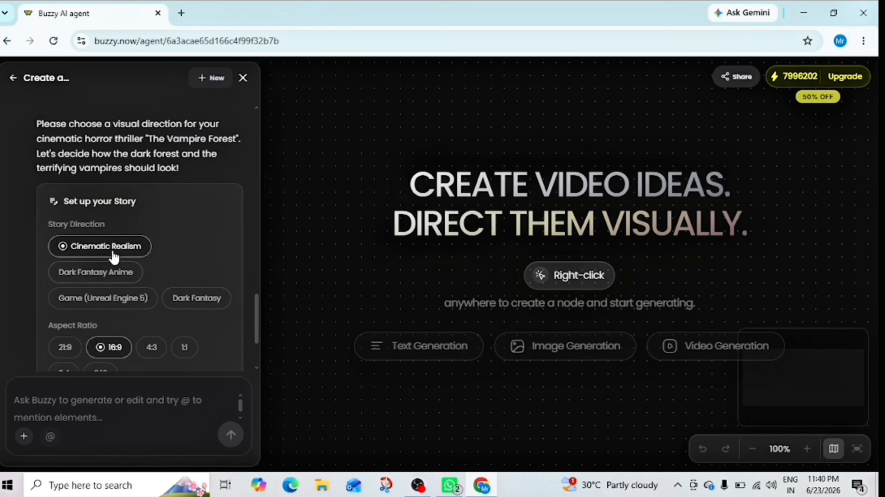
Set the story duration to 30s - 1min and continue with the Cinematic Realism direction and 16:9 aspect ratio.
{"action": "scroll", "coordinate": [101, 275], "scroll_direction": "down", "scroll_amount": 3}
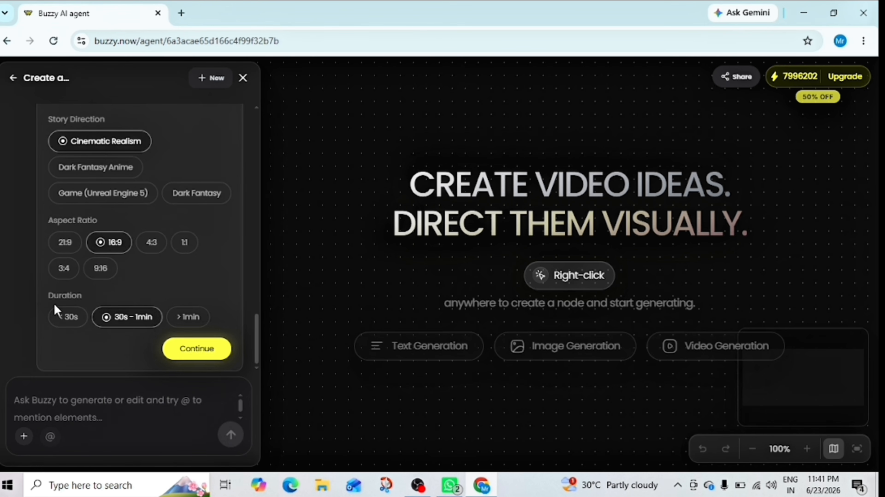
{"action": "left_click", "coordinate": [64, 320]}
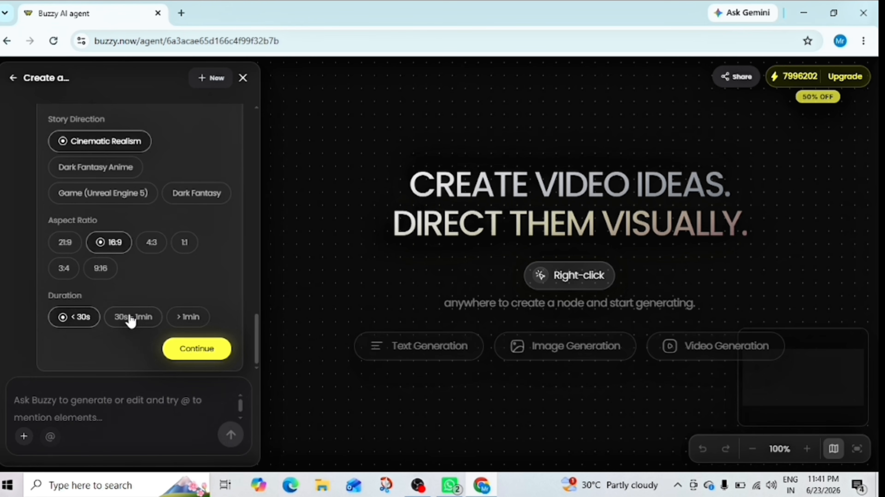
{"action": "left_click", "coordinate": [121, 326]}
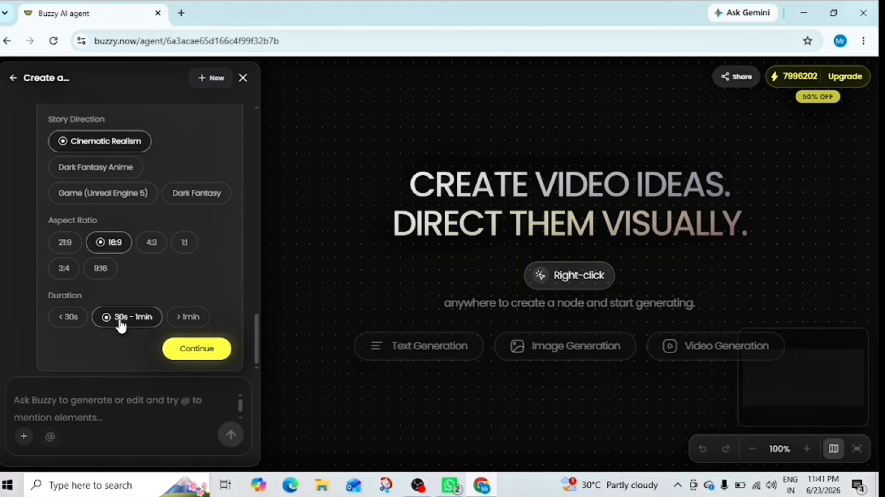
{"action": "left_click", "coordinate": [76, 322]}
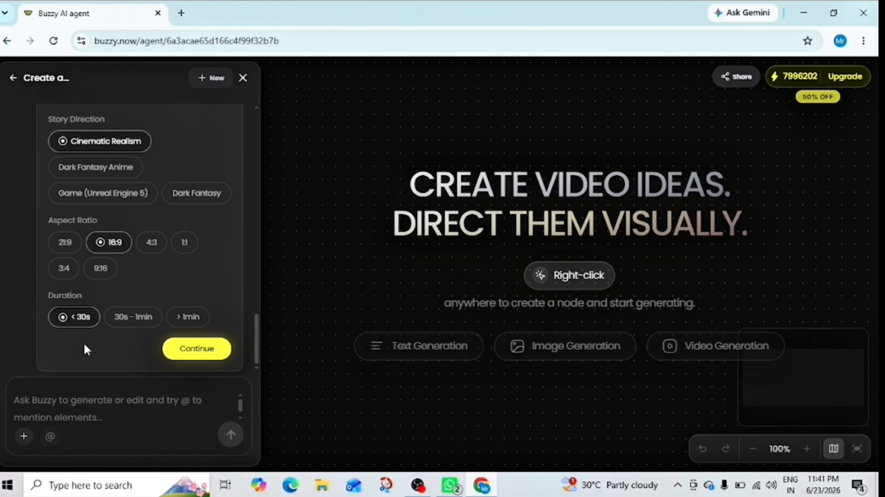
{"action": "left_click", "coordinate": [115, 323]}
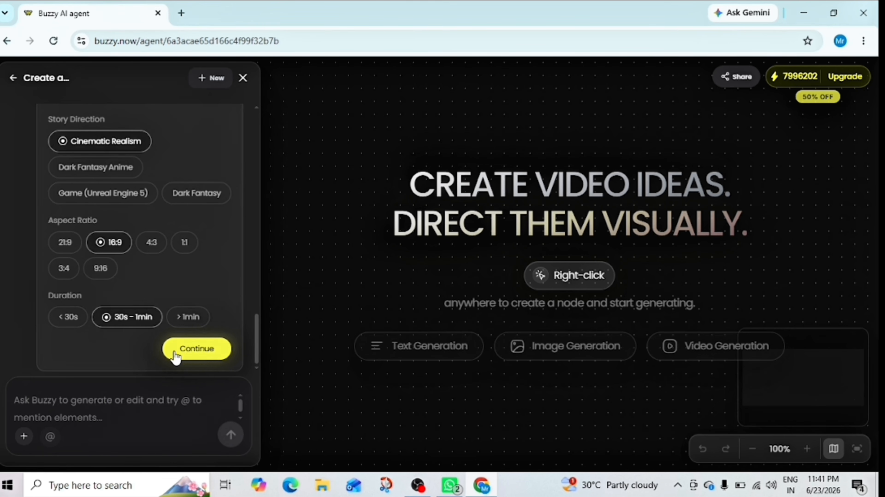
{"action": "left_click", "coordinate": [208, 347]}
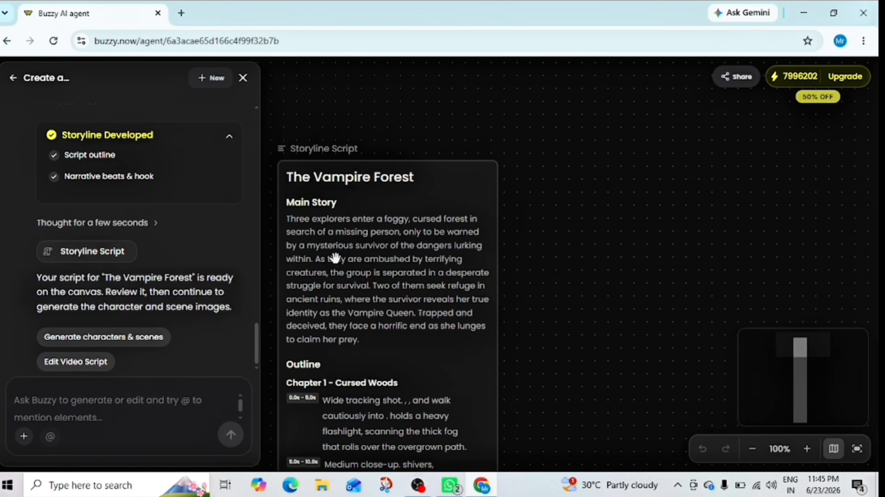
Read through the Storyline Script on the canvas, from the main story through the outline's four chapters and back up.
{"action": "scroll", "coordinate": [337, 261], "scroll_direction": "down", "scroll_amount": 2}
{"action": "scroll", "coordinate": [339, 260], "scroll_direction": "down", "scroll_amount": 2}
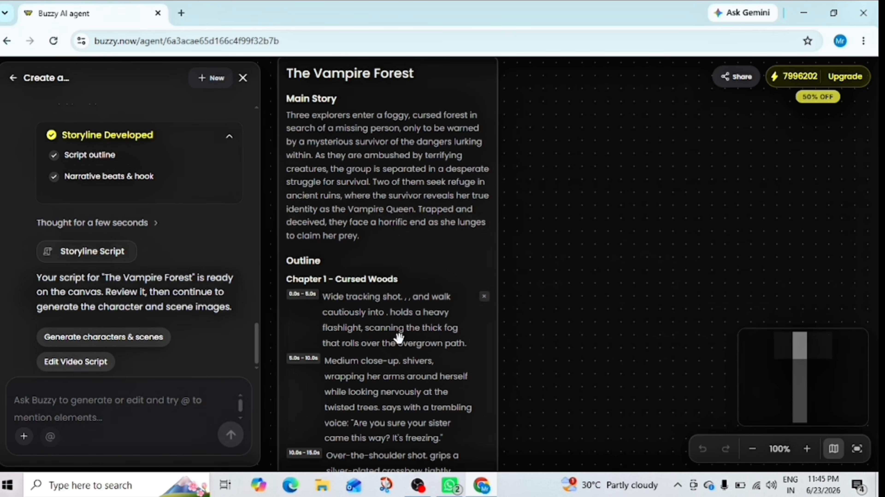
{"action": "scroll", "coordinate": [395, 336], "scroll_direction": "down", "scroll_amount": 2}
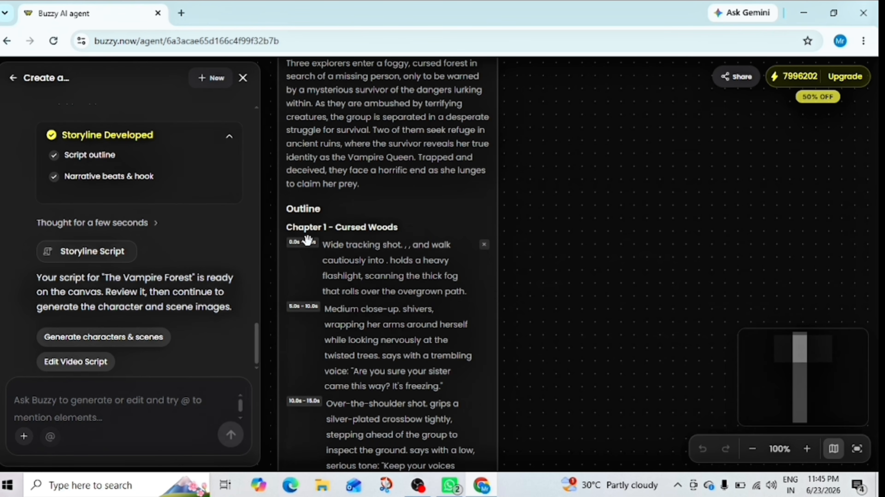
{"action": "scroll", "coordinate": [336, 240], "scroll_direction": "down", "scroll_amount": 6}
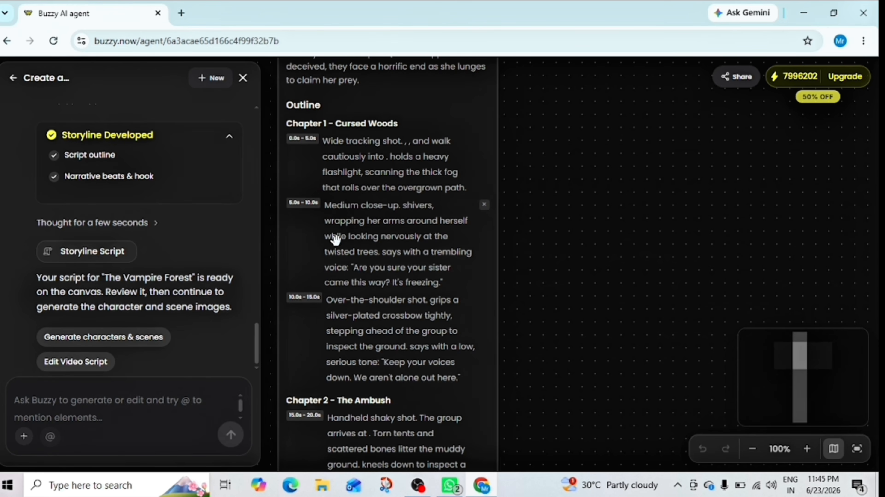
{"action": "scroll", "coordinate": [334, 240], "scroll_direction": "down", "scroll_amount": 6}
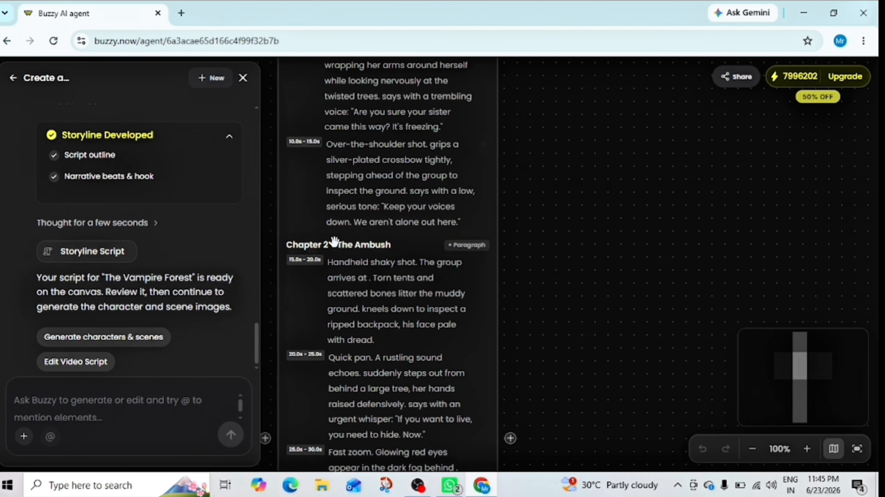
{"action": "scroll", "coordinate": [334, 241], "scroll_direction": "down", "scroll_amount": 6}
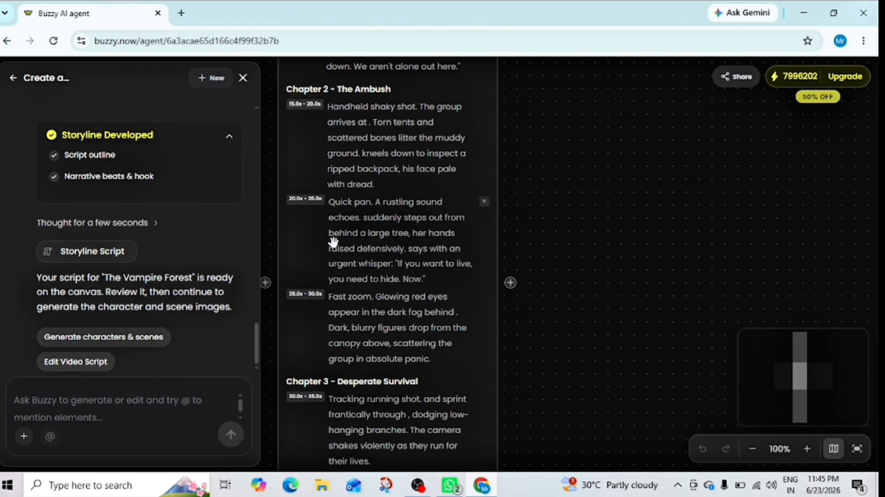
{"action": "scroll", "coordinate": [334, 242], "scroll_direction": "down", "scroll_amount": 8}
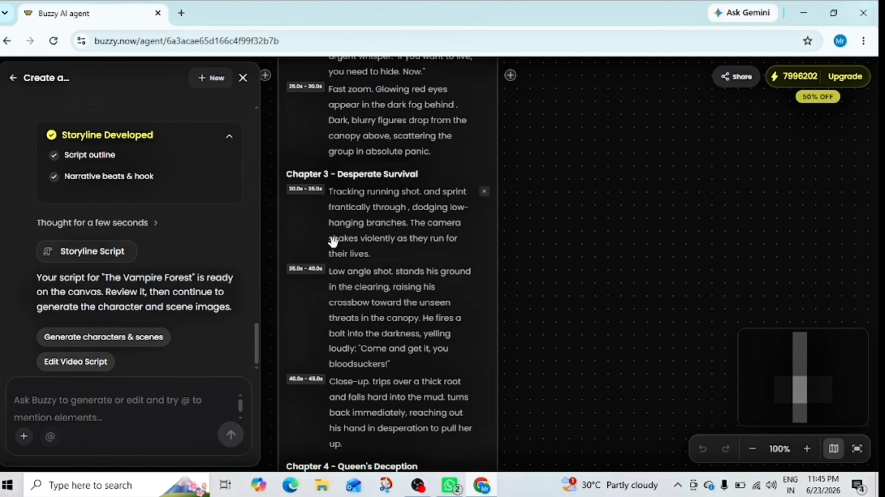
{"action": "scroll", "coordinate": [333, 241], "scroll_direction": "down", "scroll_amount": 4}
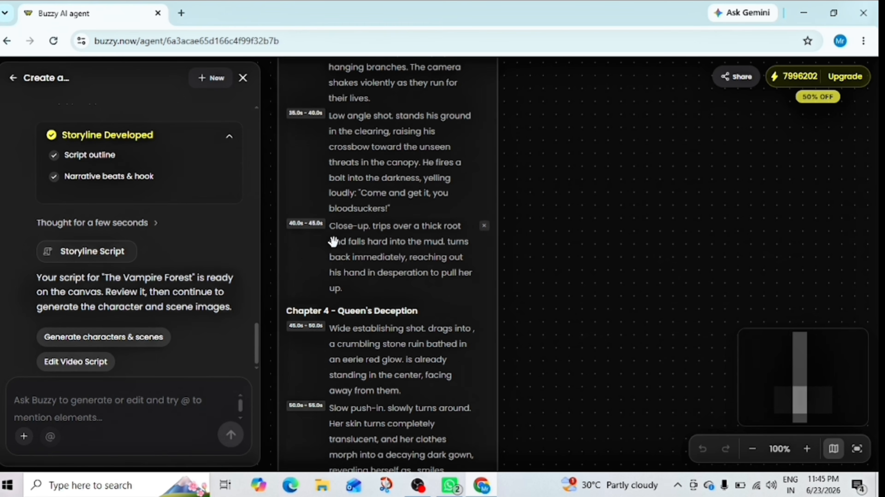
{"action": "scroll", "coordinate": [333, 241], "scroll_direction": "down", "scroll_amount": 2}
{"action": "scroll", "coordinate": [332, 240], "scroll_direction": "down", "scroll_amount": 4}
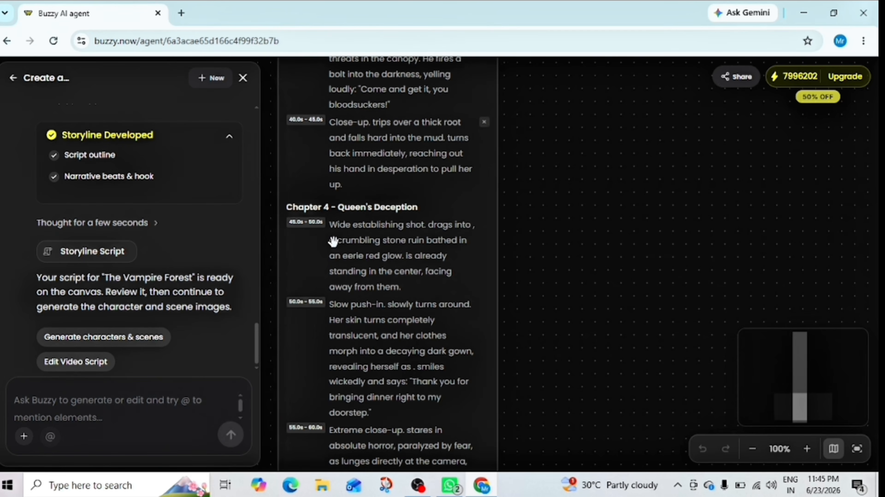
{"action": "scroll", "coordinate": [332, 239], "scroll_direction": "up", "scroll_amount": 4}
{"action": "scroll", "coordinate": [332, 238], "scroll_direction": "up", "scroll_amount": 6}
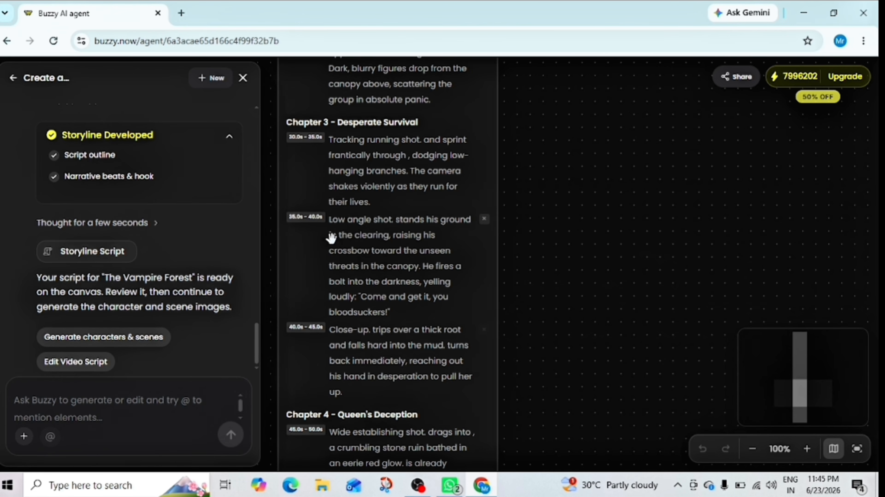
{"action": "scroll", "coordinate": [331, 239], "scroll_direction": "up", "scroll_amount": 10}
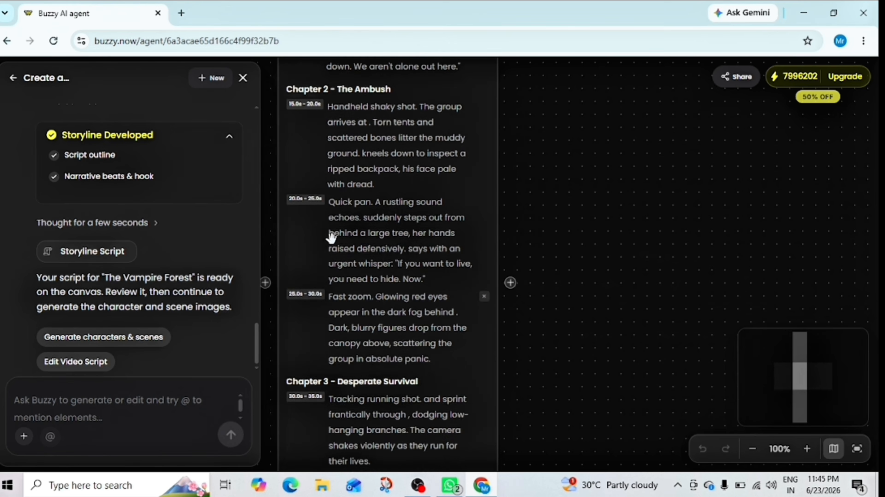
{"action": "scroll", "coordinate": [331, 238], "scroll_direction": "up", "scroll_amount": 15}
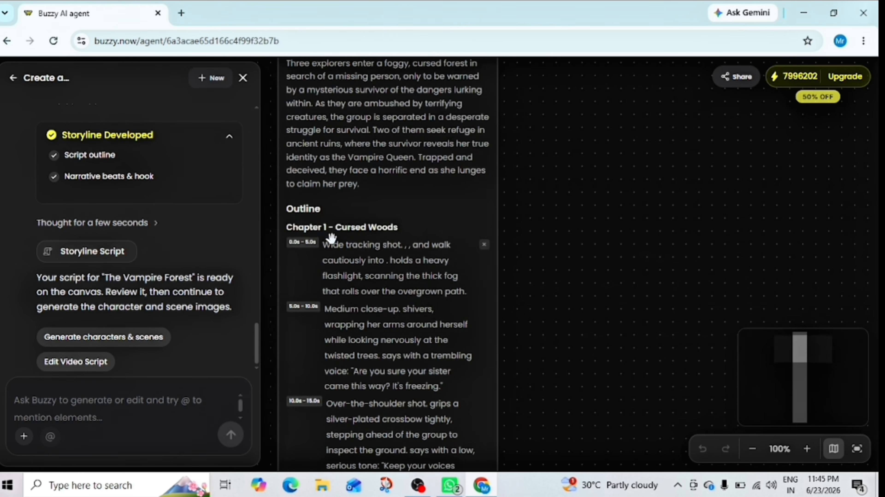
Check the Main Story and Chapter 1 of the Storyline Script, and generate the characters and scenes from it.
{"action": "scroll", "coordinate": [331, 238], "scroll_direction": "up", "scroll_amount": 4}
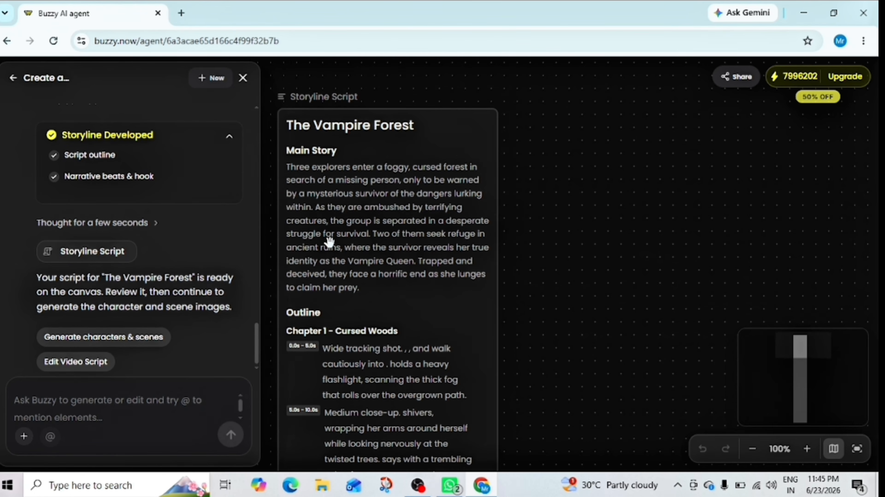
{"action": "scroll", "coordinate": [330, 240], "scroll_direction": "down", "scroll_amount": 2}
{"action": "scroll", "coordinate": [330, 238], "scroll_direction": "up", "scroll_amount": 2}
{"action": "scroll", "coordinate": [330, 238], "scroll_direction": "down", "scroll_amount": 2}
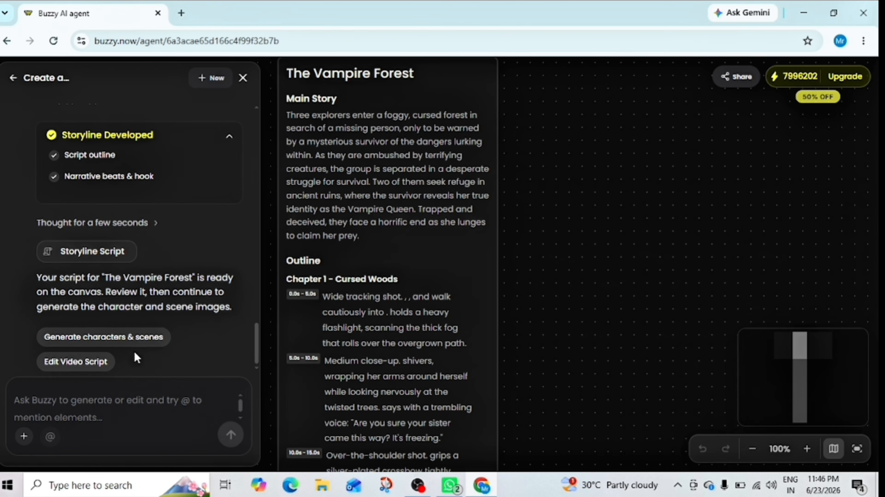
{"action": "left_click", "coordinate": [115, 343]}
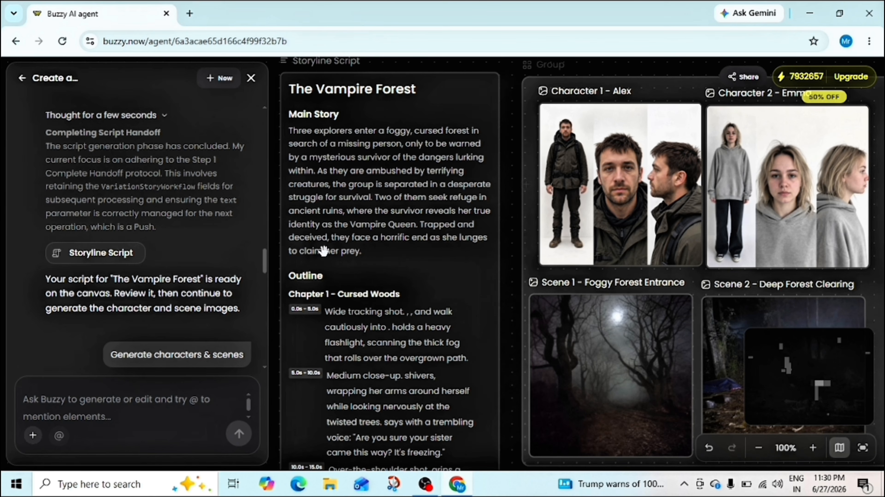
Hide the canvas minimap and look over the generated character and scene images beside the script.
{"action": "left_click", "coordinate": [446, 274]}
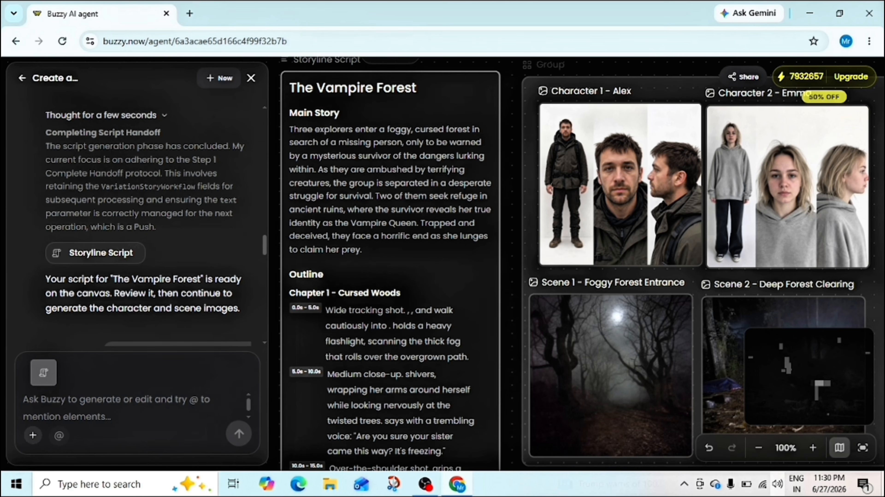
{"action": "left_click", "coordinate": [840, 447]}
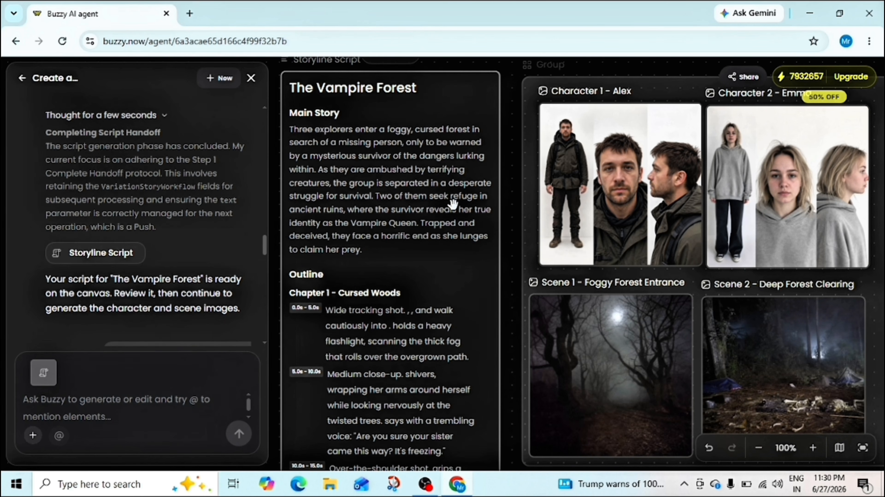
{"action": "left_click_drag", "start_coordinate": [478, 278], "coordinate": [245, 282]}
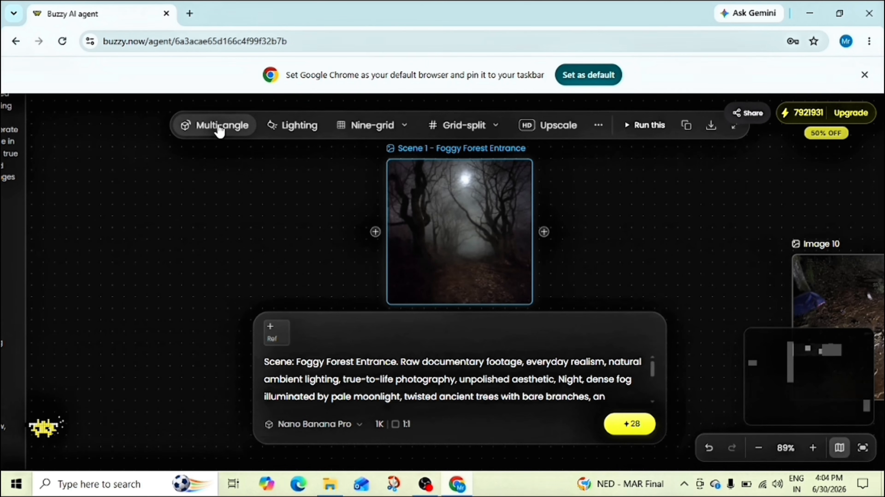
Create a High Angle Front version of the Scene 1 - Foggy Forest Entrance image with the Multi-angle Editor.
{"action": "left_click", "coordinate": [207, 123]}
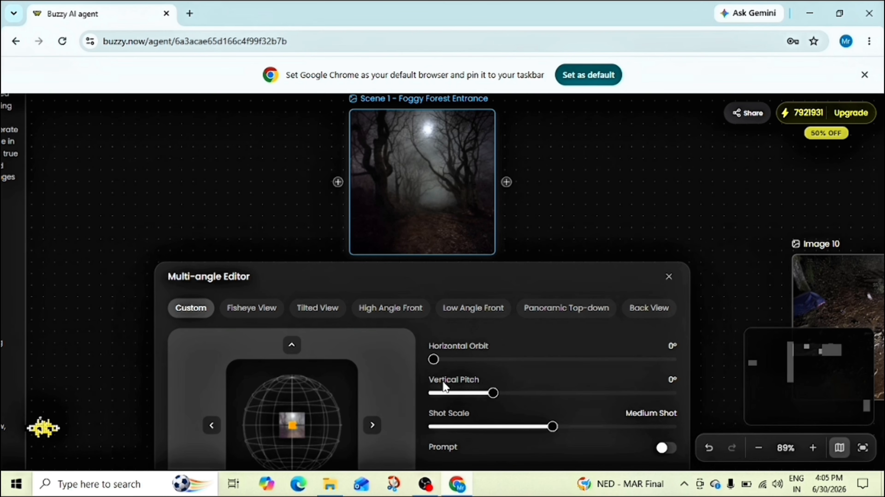
{"action": "scroll", "coordinate": [437, 378], "scroll_direction": "down", "scroll_amount": 2}
{"action": "scroll", "coordinate": [455, 352], "scroll_direction": "up", "scroll_amount": 1}
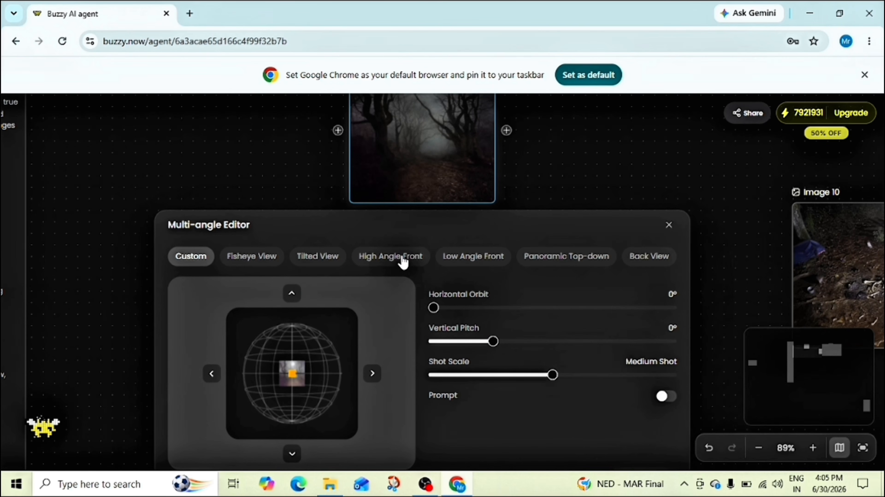
{"action": "left_click", "coordinate": [403, 262]}
{"action": "scroll", "coordinate": [623, 441], "scroll_direction": "down", "scroll_amount": 1}
{"action": "scroll", "coordinate": [621, 436], "scroll_direction": "up", "scroll_amount": 2}
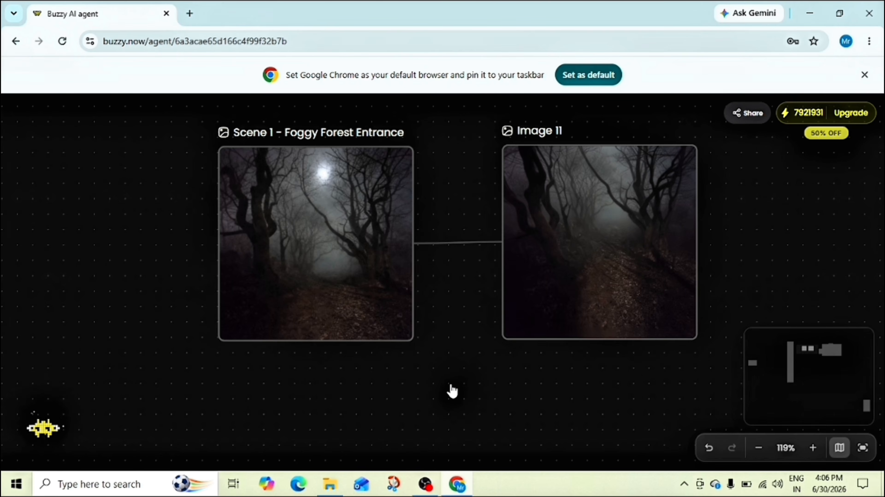
Compare the new high-angle image side by side with the original Foggy Forest Entrance scene at 179% zoom.
{"action": "scroll", "coordinate": [452, 391], "scroll_direction": "up", "scroll_amount": 3}
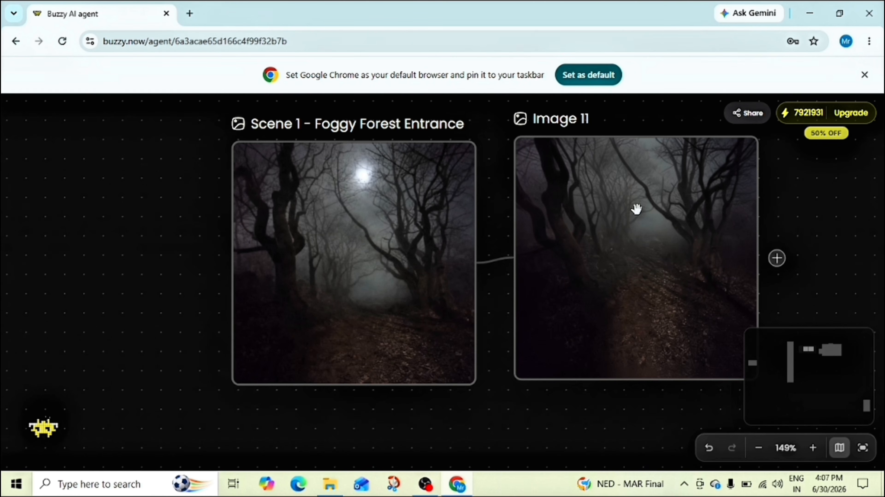
{"action": "left_click", "coordinate": [813, 449]}
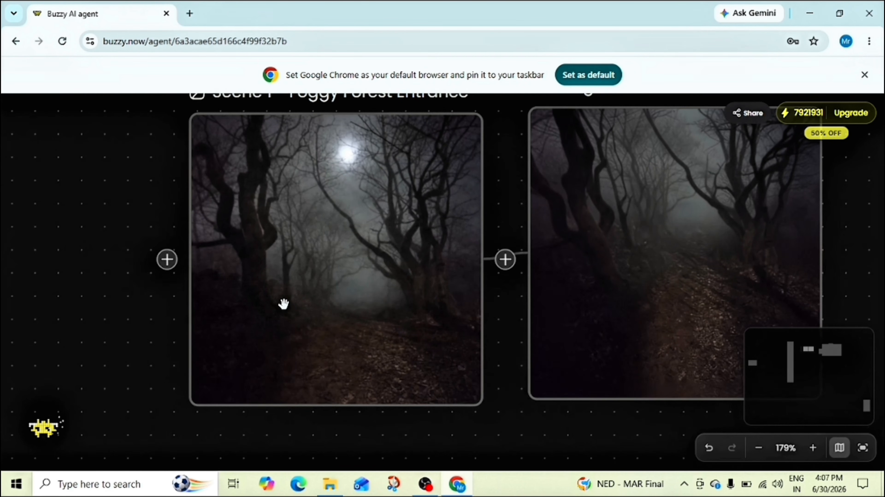
{"action": "left_click_drag", "start_coordinate": [284, 304], "coordinate": [248, 317]}
{"action": "left_click_drag", "start_coordinate": [603, 289], "coordinate": [559, 306]}
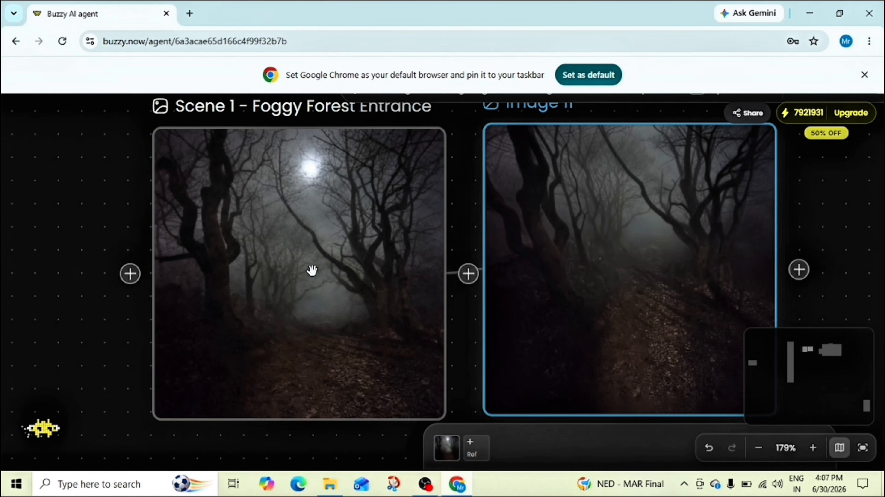
{"action": "left_click", "coordinate": [358, 441]}
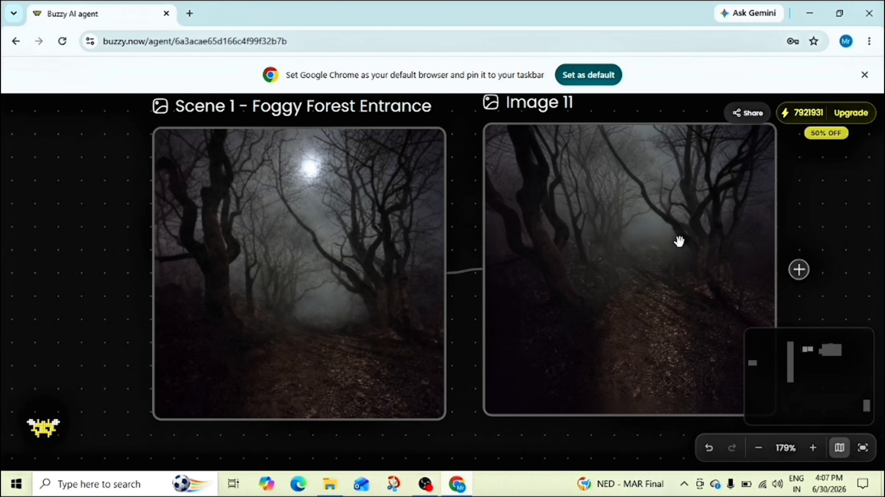
In the high-angle forest image's Lighting Effects, set the brightness to 65% and the light color to dark blue, RGB 8, 1, 35.
{"action": "left_click", "coordinate": [674, 275]}
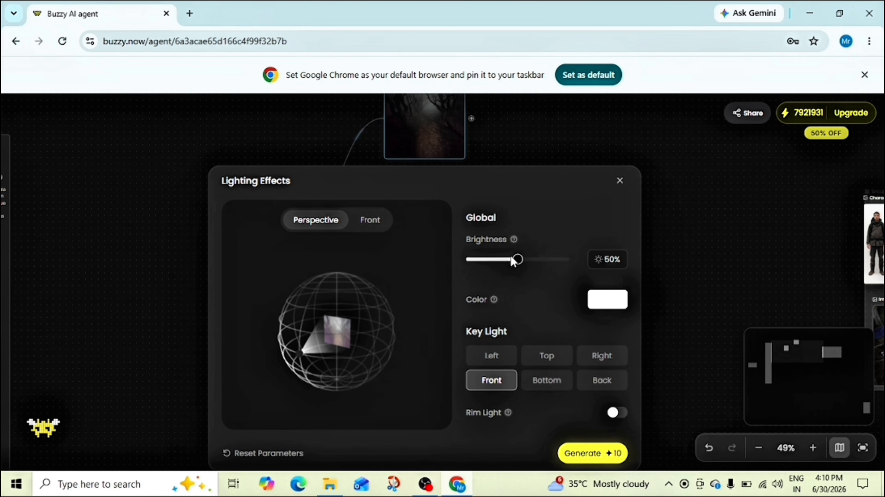
{"action": "left_click_drag", "start_coordinate": [512, 262], "coordinate": [530, 270]}
{"action": "left_click", "coordinate": [608, 299]}
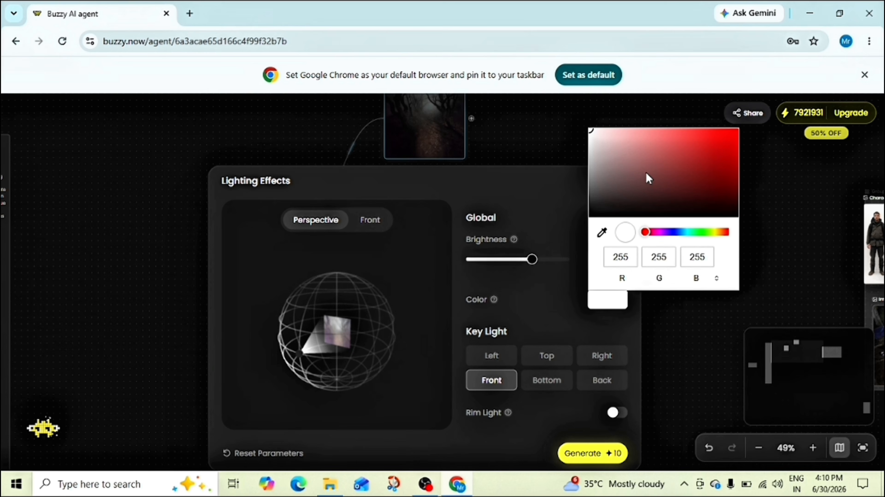
{"action": "left_click", "coordinate": [671, 233]}
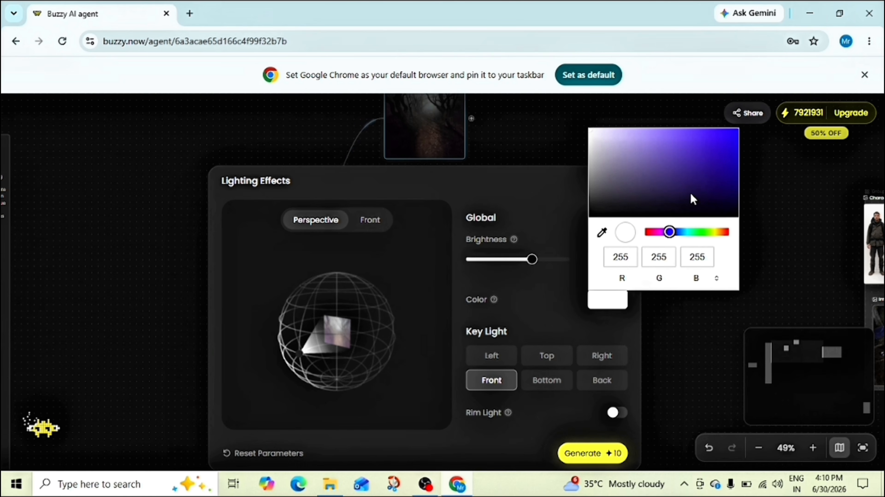
{"action": "left_click", "coordinate": [724, 143]}
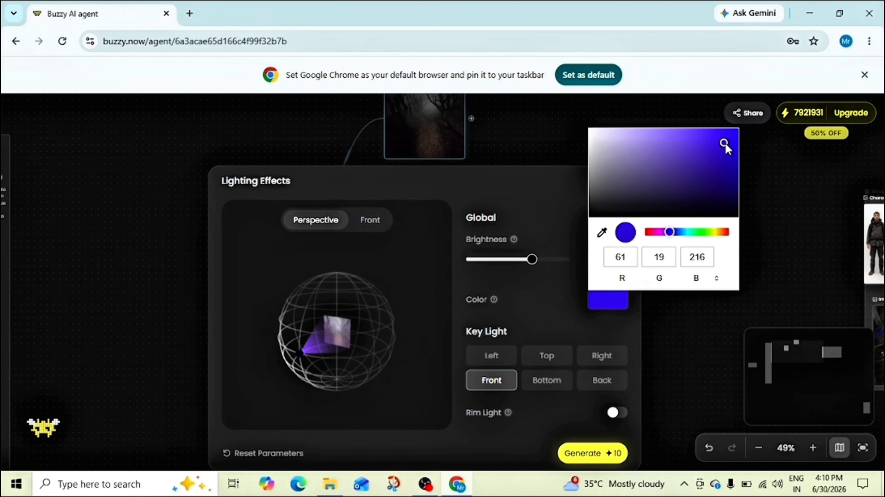
{"action": "left_click_drag", "start_coordinate": [724, 144], "coordinate": [731, 153]}
{"action": "left_click", "coordinate": [732, 205]}
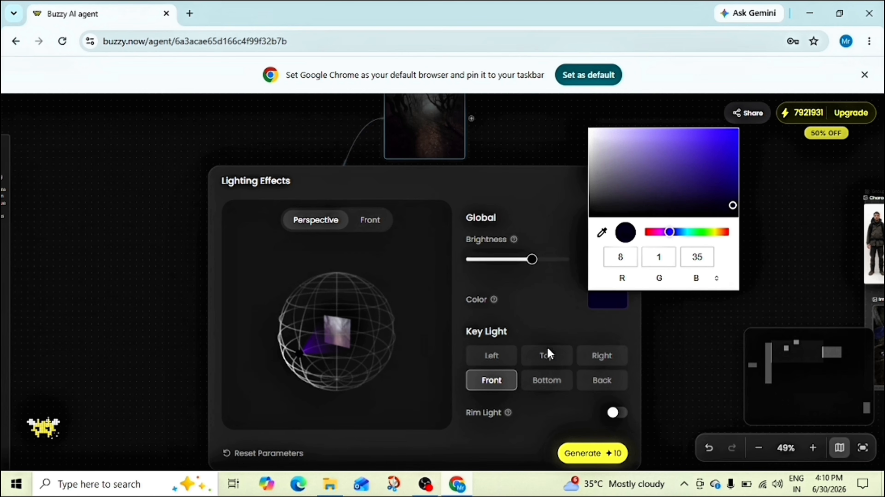
{"action": "left_click", "coordinate": [614, 324]}
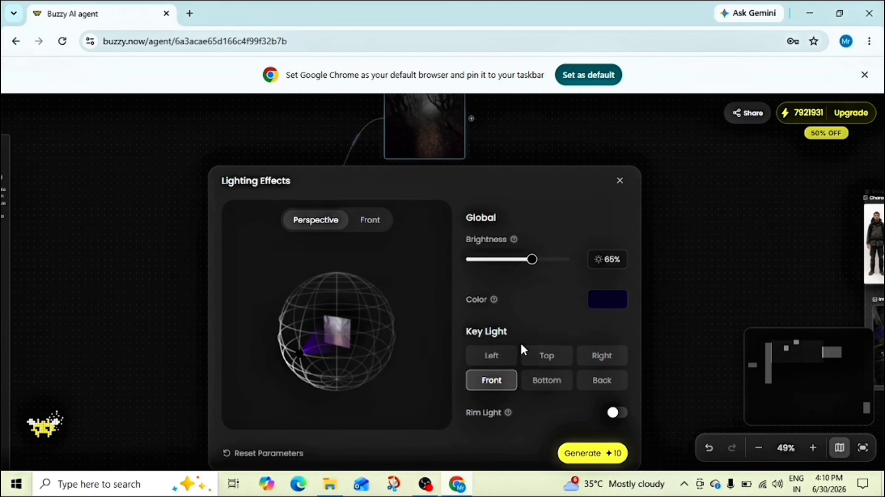
Try different key light directions, choose Top, and generate the relit forest image.
{"action": "left_click", "coordinate": [559, 362]}
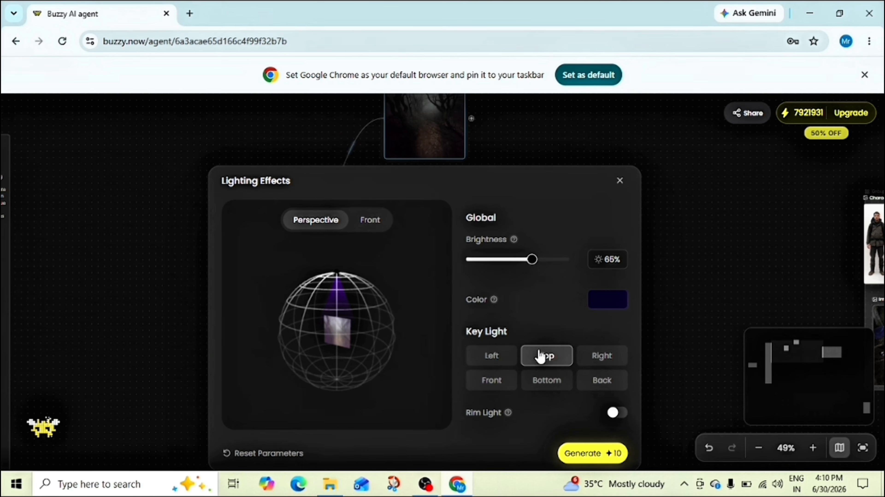
{"action": "left_click", "coordinate": [604, 358]}
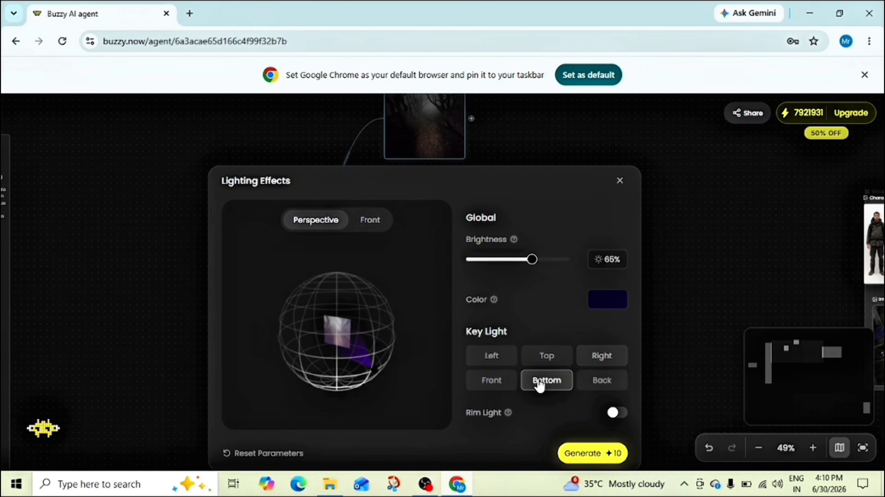
{"action": "left_click", "coordinate": [547, 356]}
{"action": "left_click", "coordinate": [569, 453]}
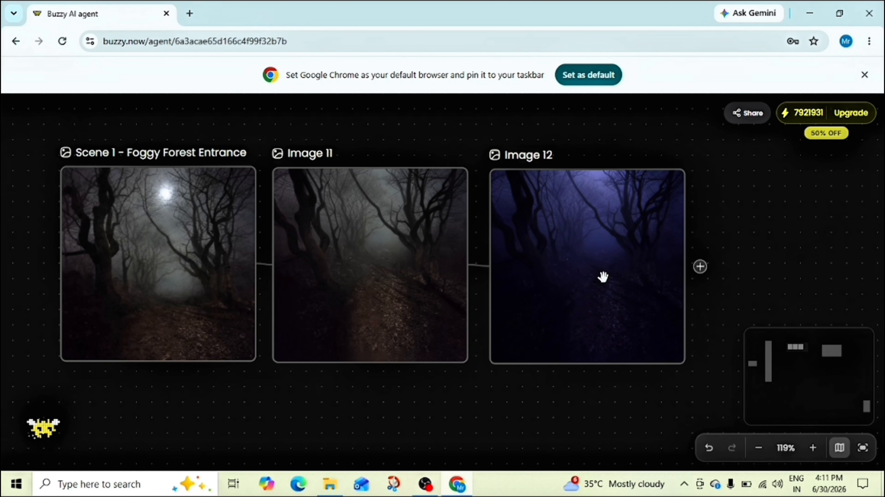
Compare the relit forest image with its earlier versions, and generate the storyboard from the character and scene reference images.
{"action": "scroll", "coordinate": [602, 277], "scroll_direction": "up", "scroll_amount": 3}
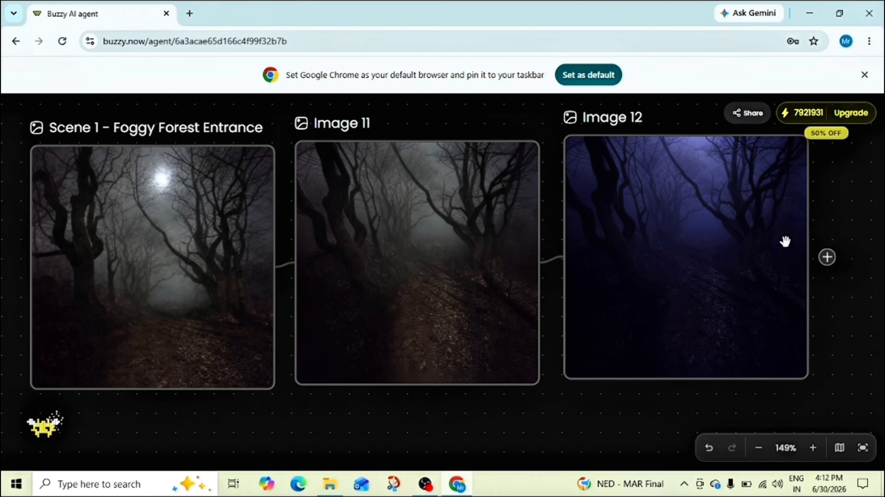
{"action": "left_click", "coordinate": [740, 256]}
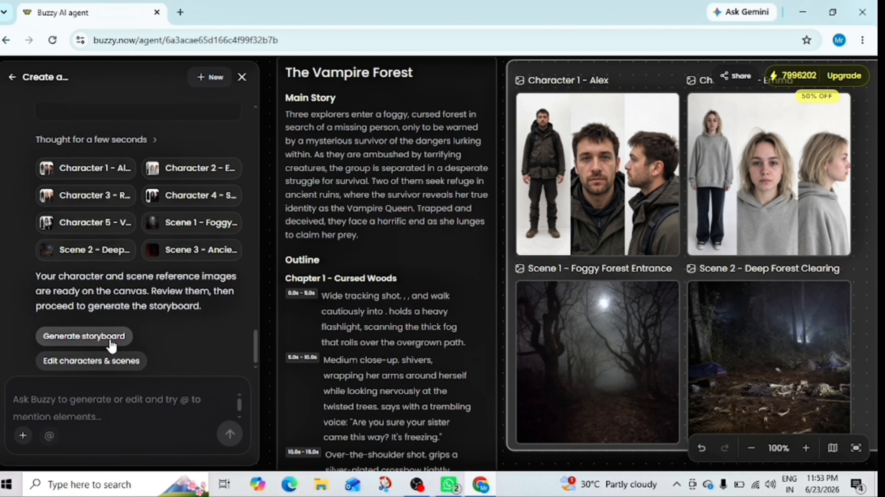
{"action": "left_click", "coordinate": [94, 337]}
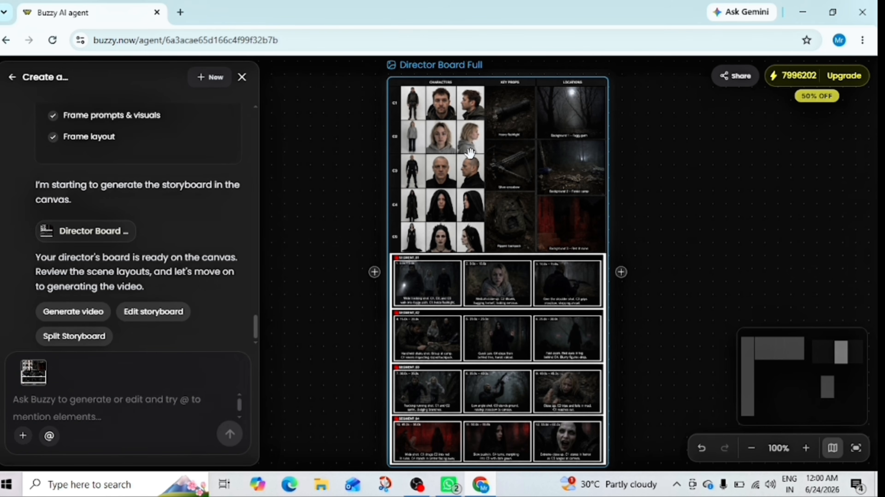
Examine the characters, key props and locations on the Director Board Full storyboard at 200% zoom.
{"action": "scroll", "coordinate": [468, 153], "scroll_direction": "up", "scroll_amount": 3}
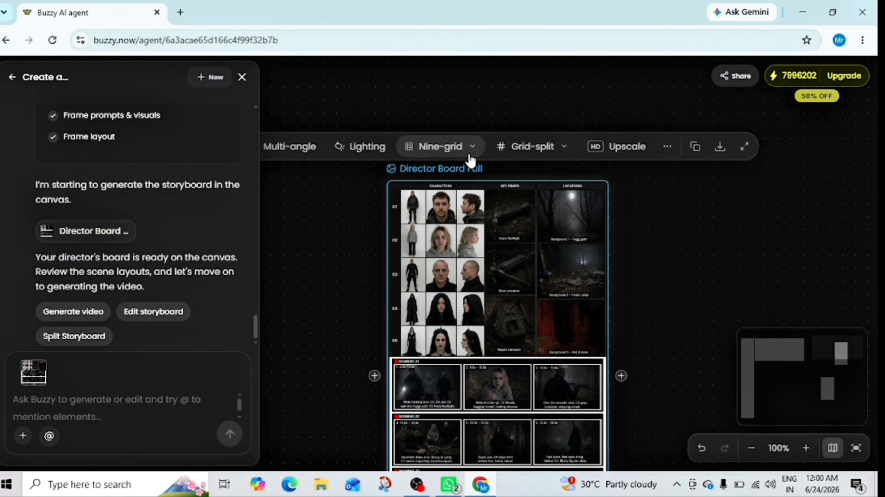
{"action": "scroll", "coordinate": [470, 160], "scroll_direction": "down", "scroll_amount": 2}
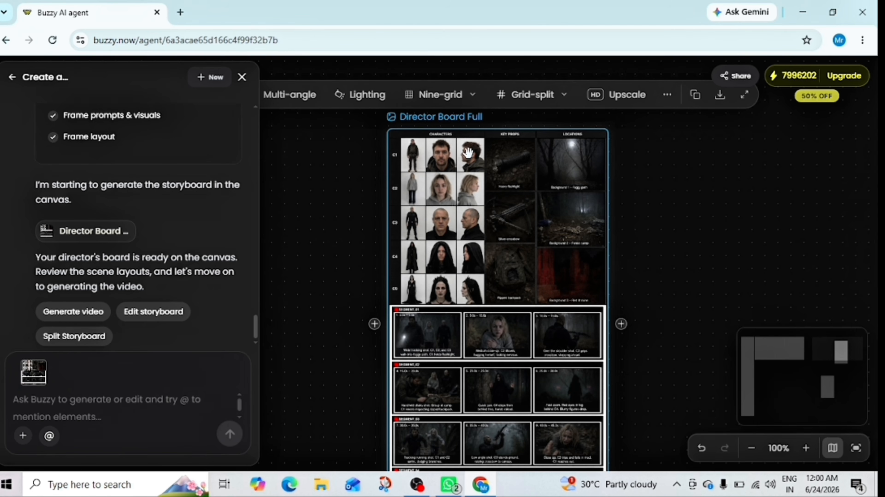
{"action": "scroll", "coordinate": [468, 152], "scroll_direction": "down", "scroll_amount": 2}
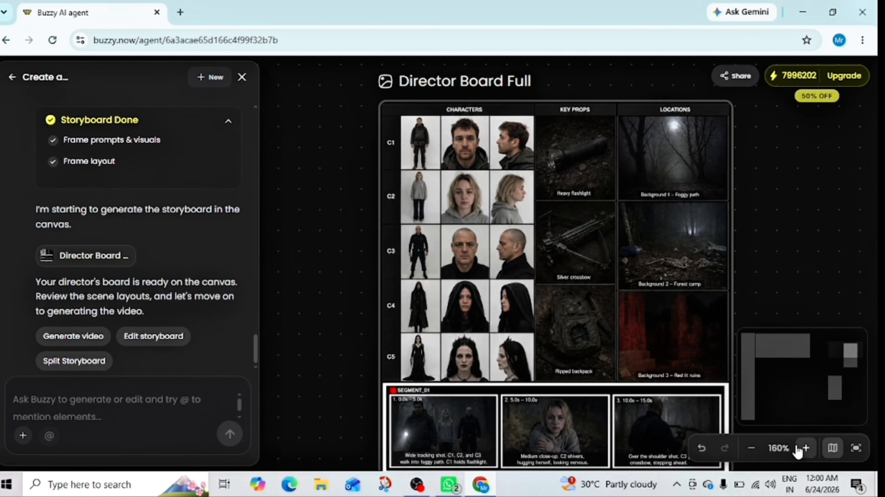
{"action": "left_click", "coordinate": [798, 449]}
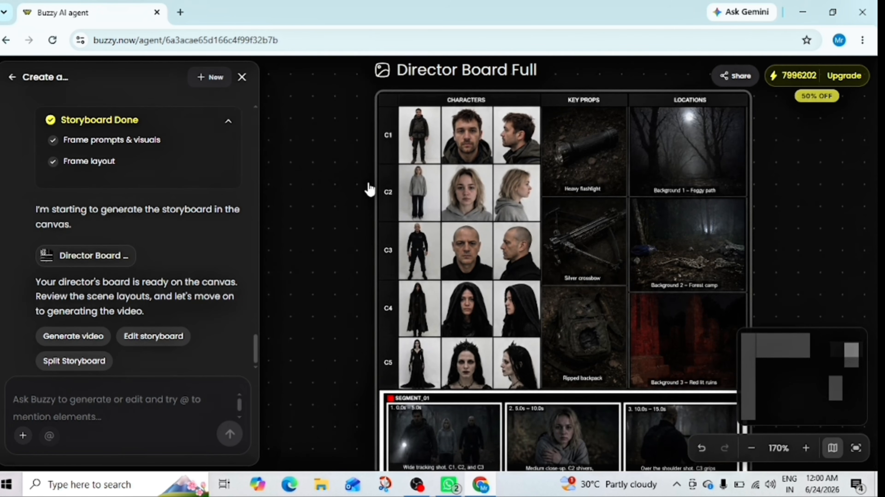
{"action": "left_click_drag", "start_coordinate": [442, 209], "coordinate": [414, 211]}
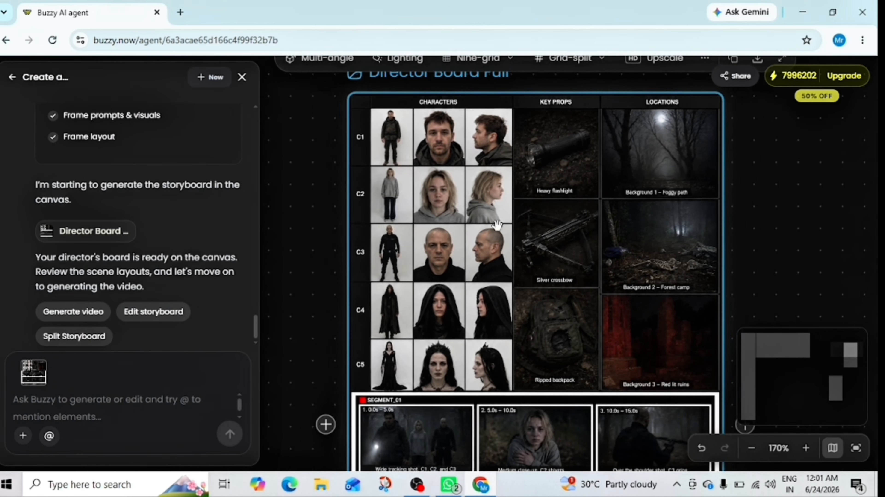
{"action": "left_click", "coordinate": [799, 451]}
{"action": "left_click", "coordinate": [799, 451]}
{"action": "left_click", "coordinate": [798, 449]}
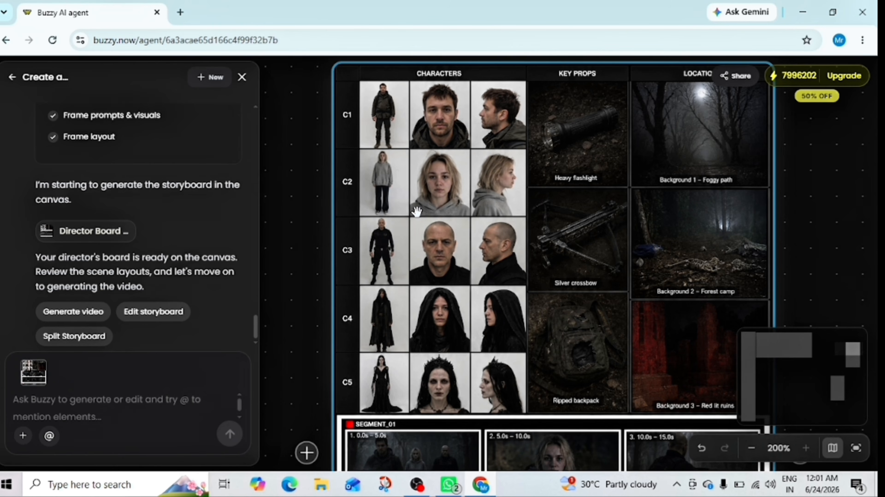
{"action": "left_click_drag", "start_coordinate": [414, 212], "coordinate": [379, 226]}
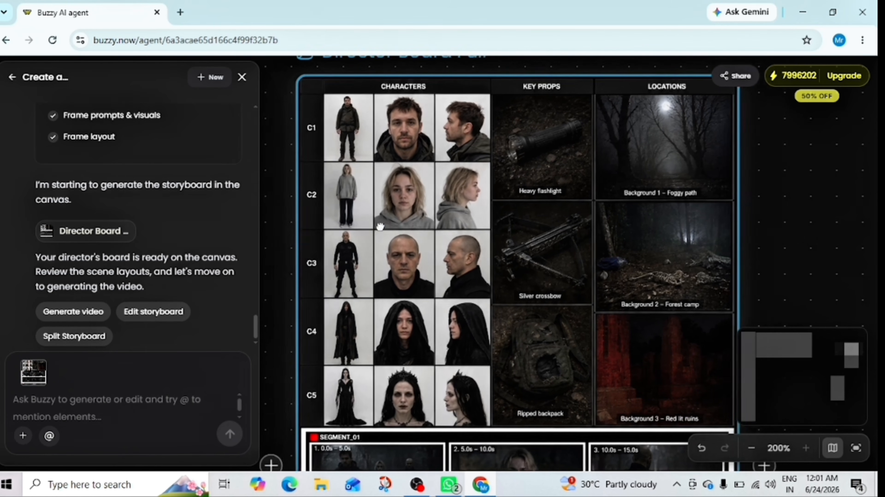
Read through the storyboard frames and shot descriptions from SEGMENT_01 to SEGMENT_04.
{"action": "scroll", "coordinate": [424, 180], "scroll_direction": "down", "scroll_amount": 6}
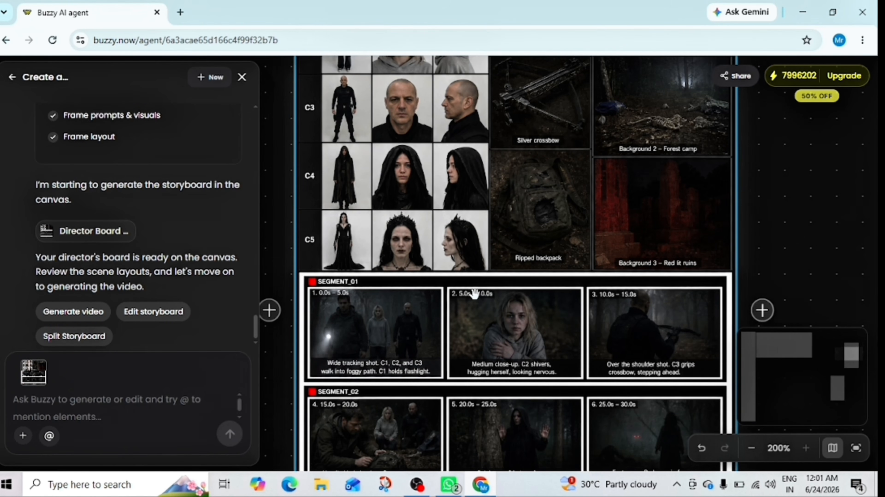
{"action": "scroll", "coordinate": [473, 295], "scroll_direction": "down", "scroll_amount": 3}
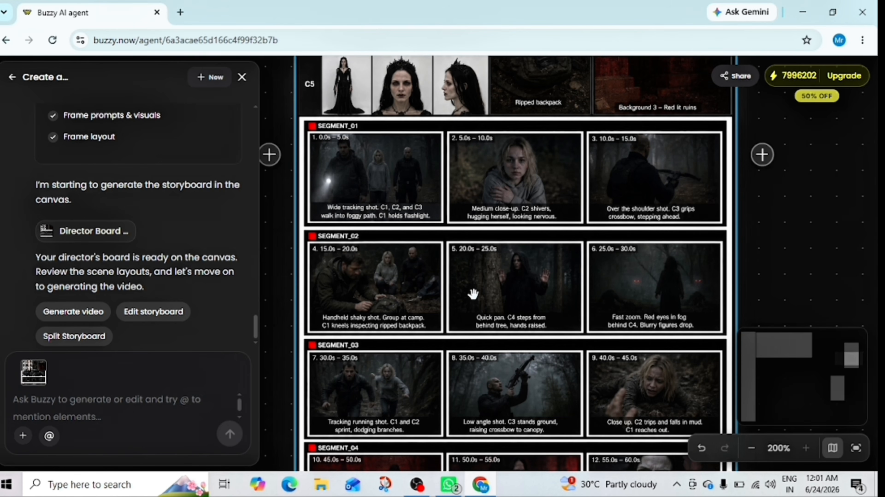
{"action": "scroll", "coordinate": [473, 294], "scroll_direction": "down", "scroll_amount": 2}
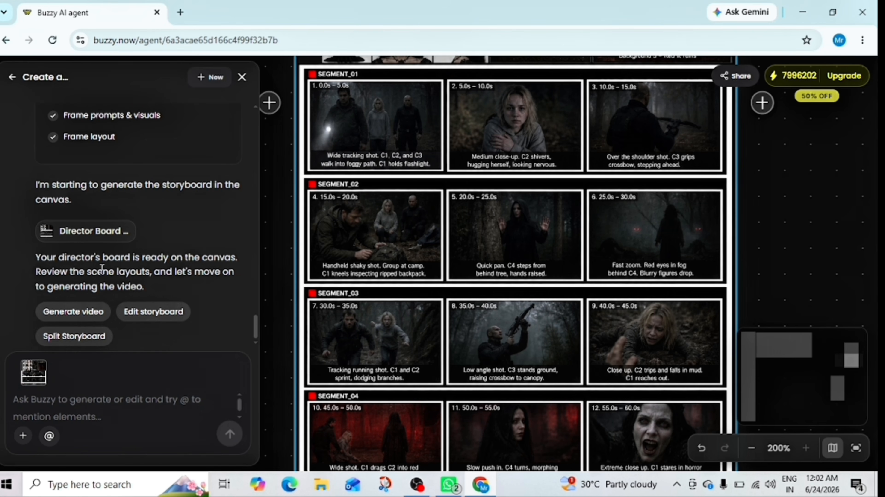
Generate the video clips from the storyboard and preview them on the canvas, starting with Entering the Cursed Woods and The Survivor and the Ambush.
{"action": "left_click", "coordinate": [96, 315]}
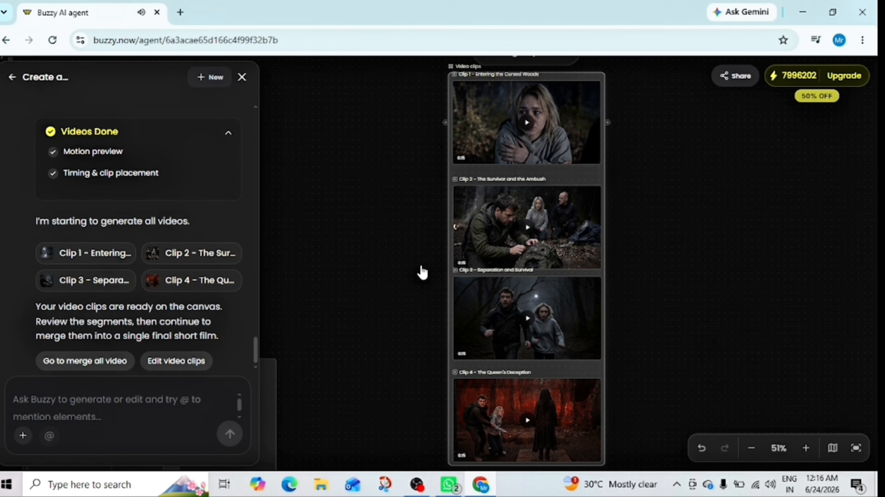
{"action": "mouse_move", "coordinate": [493, 232]}
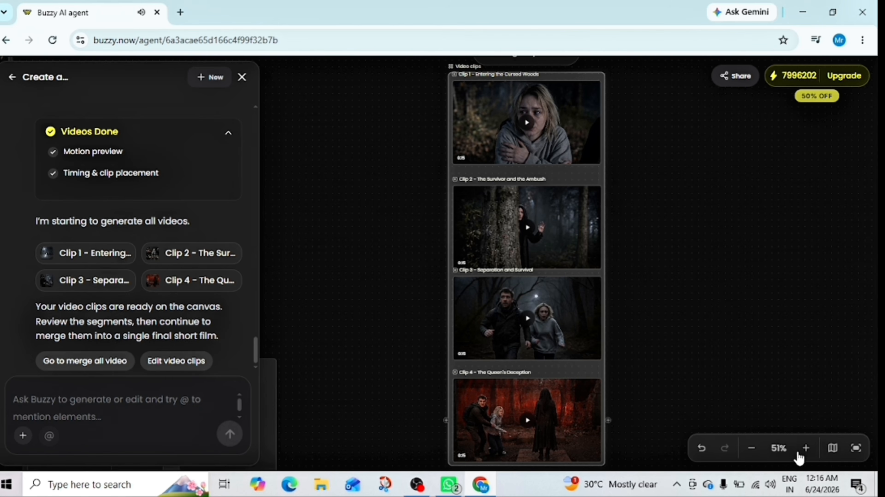
{"action": "left_click", "coordinate": [807, 449]}
{"action": "left_click", "coordinate": [806, 448]}
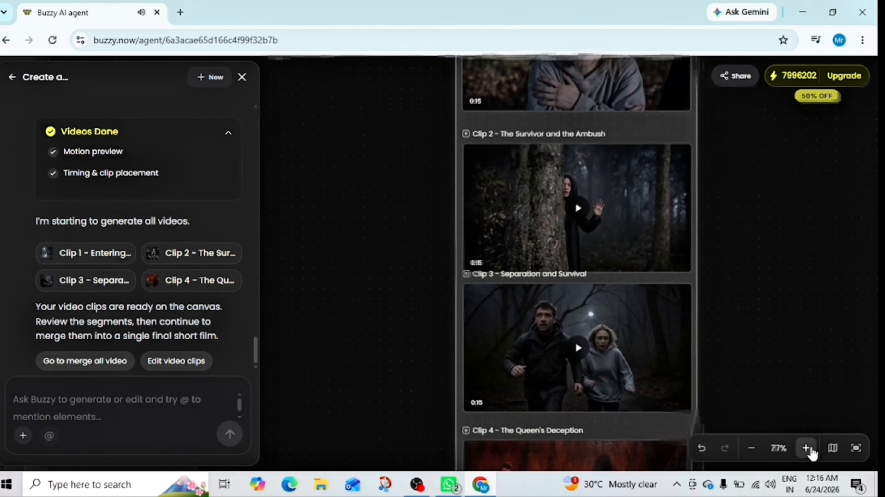
{"action": "left_click", "coordinate": [806, 448]}
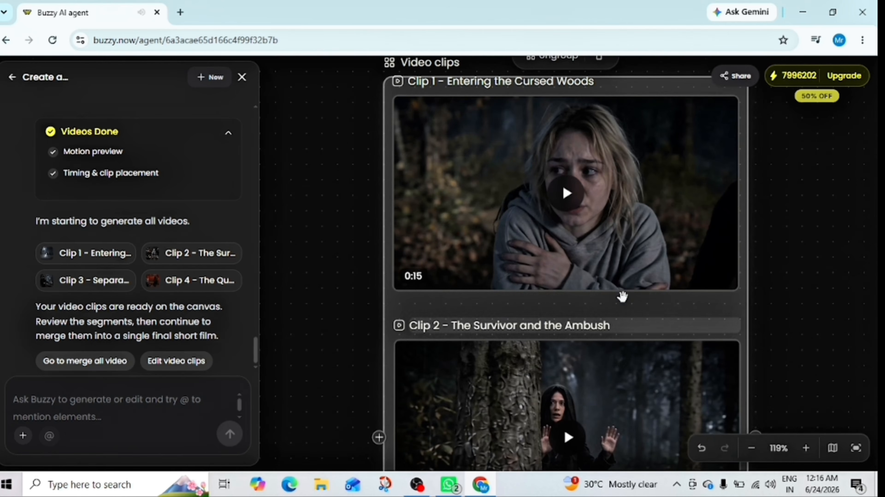
{"action": "mouse_move", "coordinate": [558, 213]}
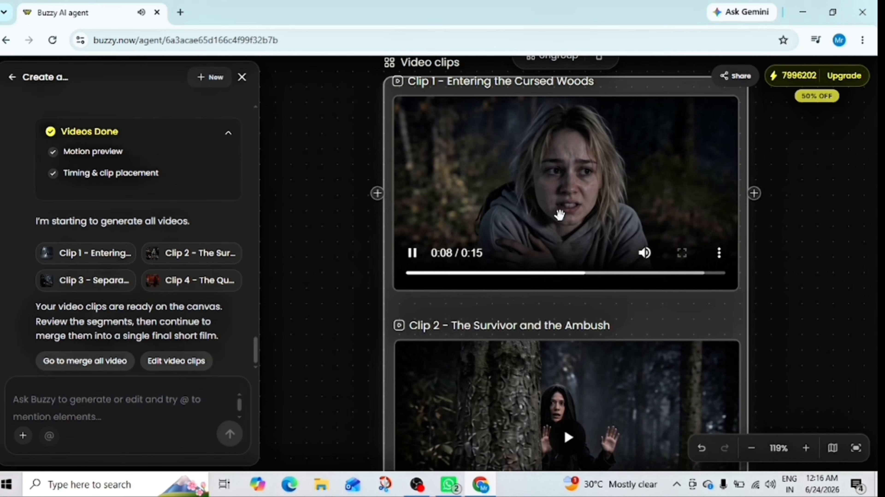
{"action": "scroll", "coordinate": [560, 214], "scroll_direction": "down", "scroll_amount": 4}
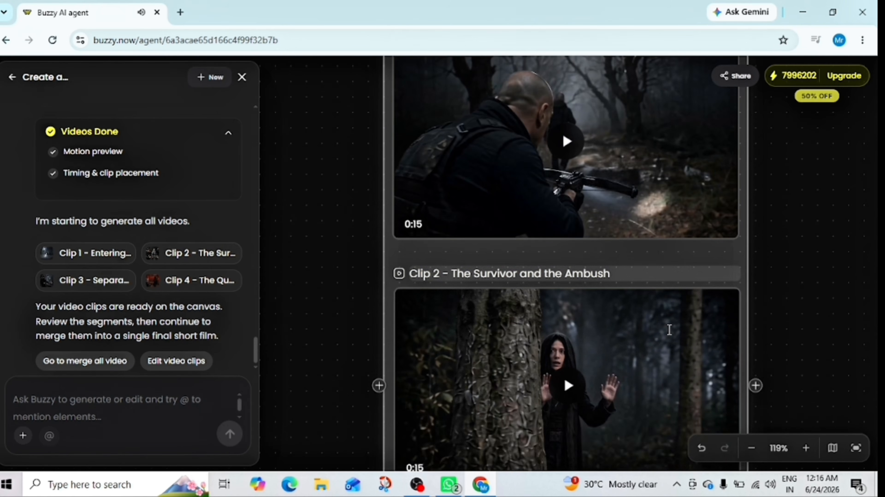
{"action": "mouse_move", "coordinate": [667, 332]}
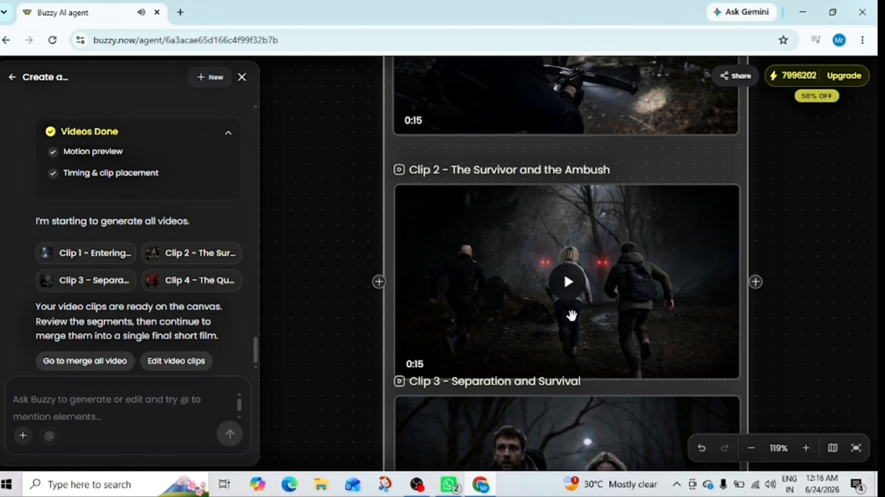
{"action": "scroll", "coordinate": [571, 315], "scroll_direction": "down", "scroll_amount": 6}
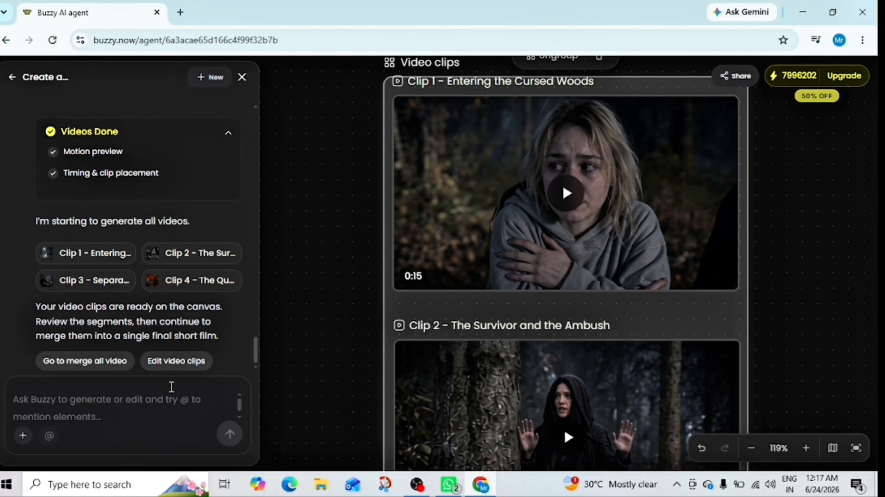
Merge all the video clips into a single final video and select it on the canvas for review.
{"action": "left_click", "coordinate": [100, 361]}
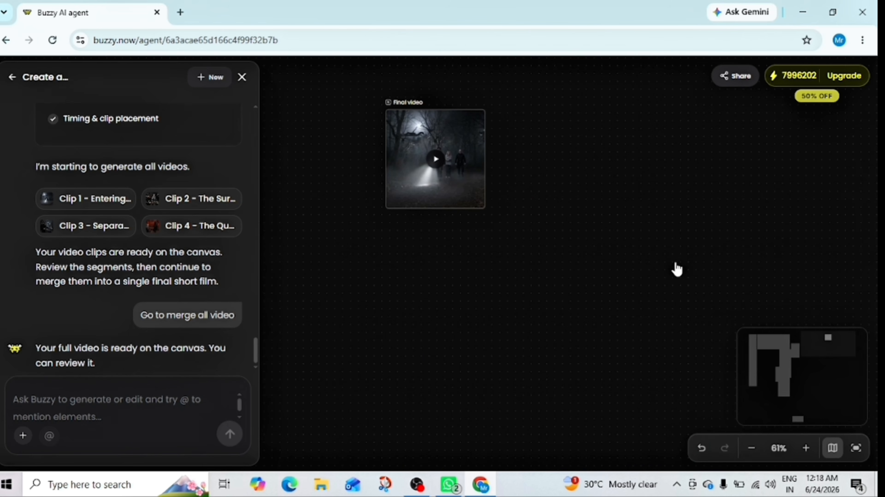
{"action": "left_click", "coordinate": [442, 120]}
{"action": "left_click", "coordinate": [802, 449]}
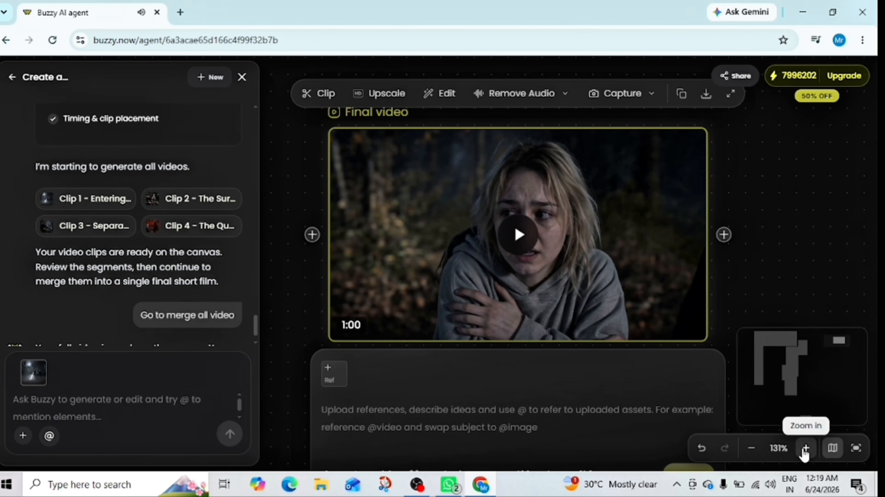